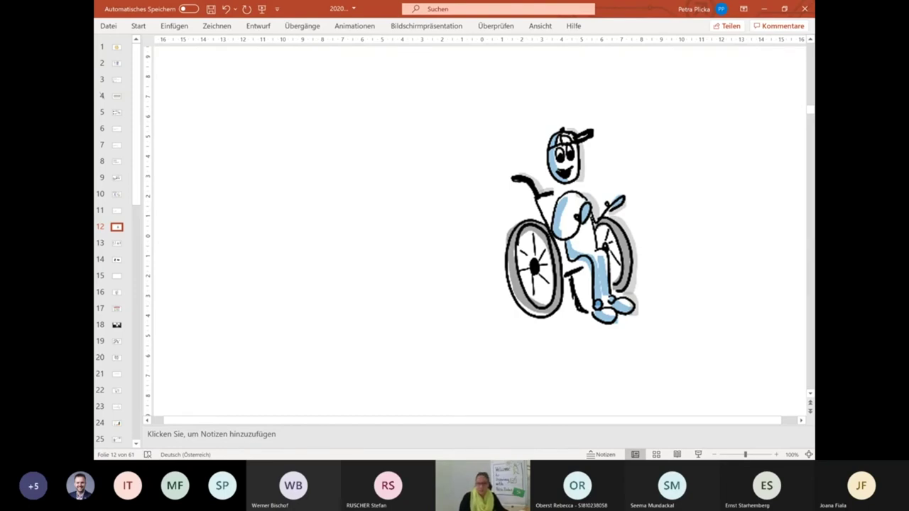
Trace the outlines of the four hands on slide 14 with the galaxy-effect pen
left_click(116, 243)
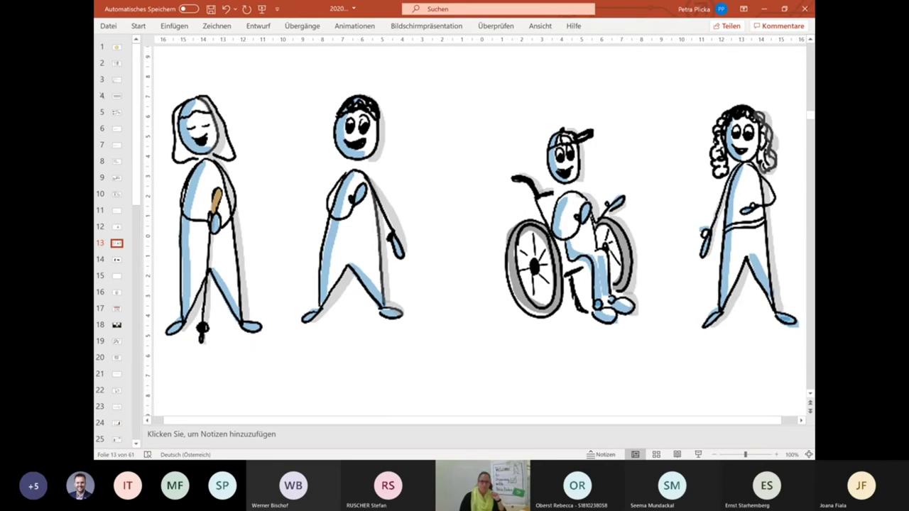
key("Down")
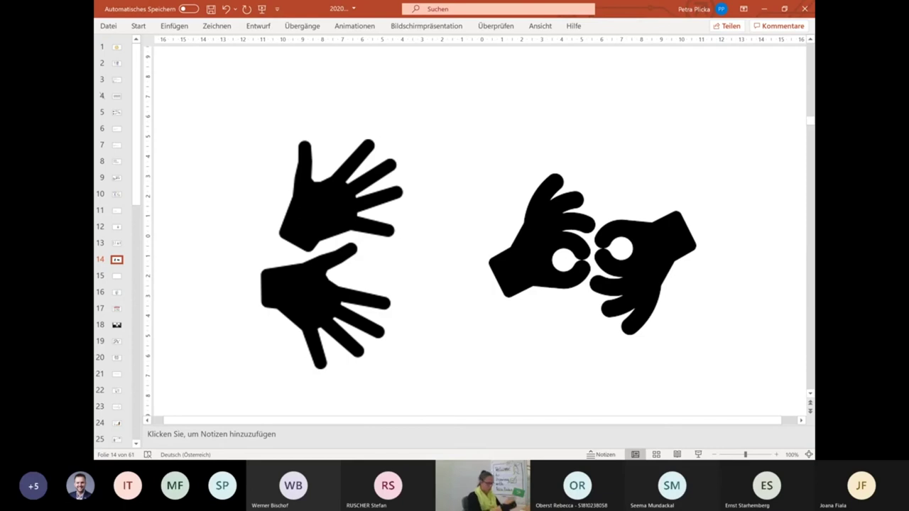
left_click(217, 25)
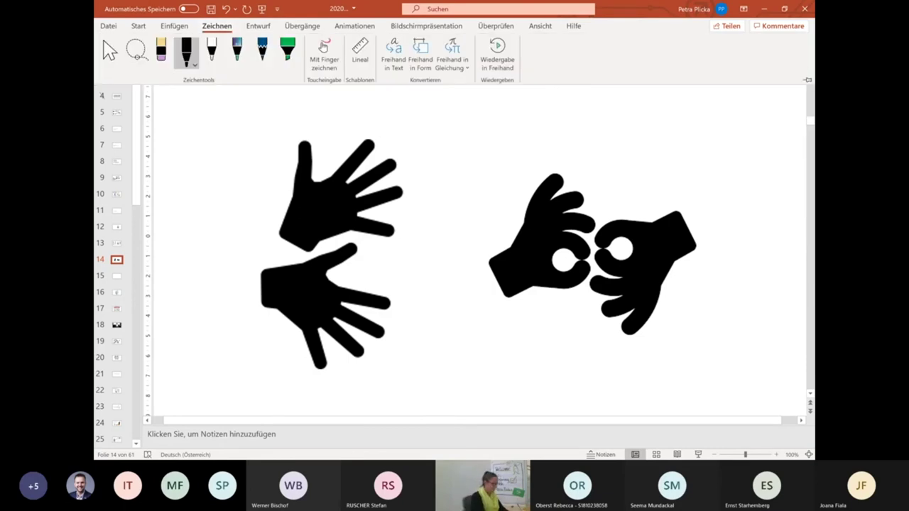
left_click(237, 49)
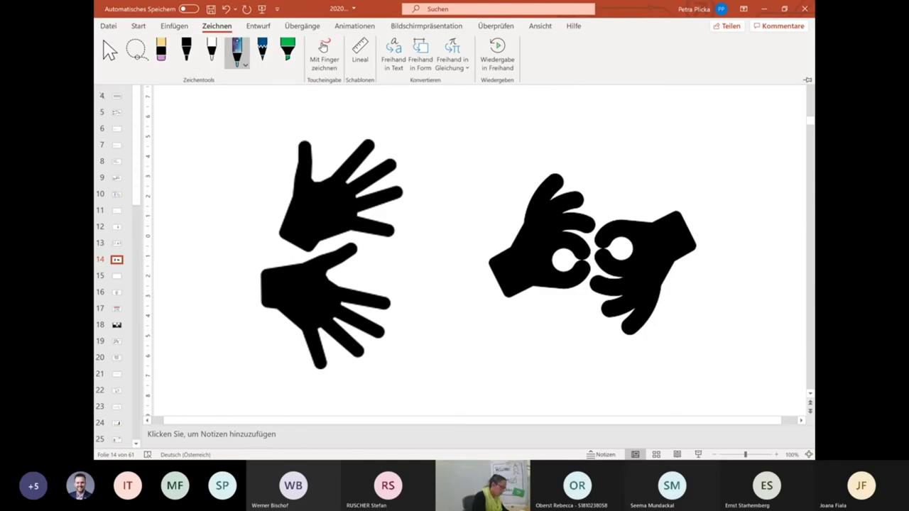
mouse_move(281, 233)
left_mouse_down()
mouse_move(304, 135)
mouse_move(314, 182)
mouse_move(363, 146)
mouse_move(380, 151)
mouse_move(358, 200)
mouse_move(405, 189)
mouse_move(359, 212)
mouse_move(393, 226)
mouse_move(375, 237)
mouse_move(336, 234)
left_mouse_up()
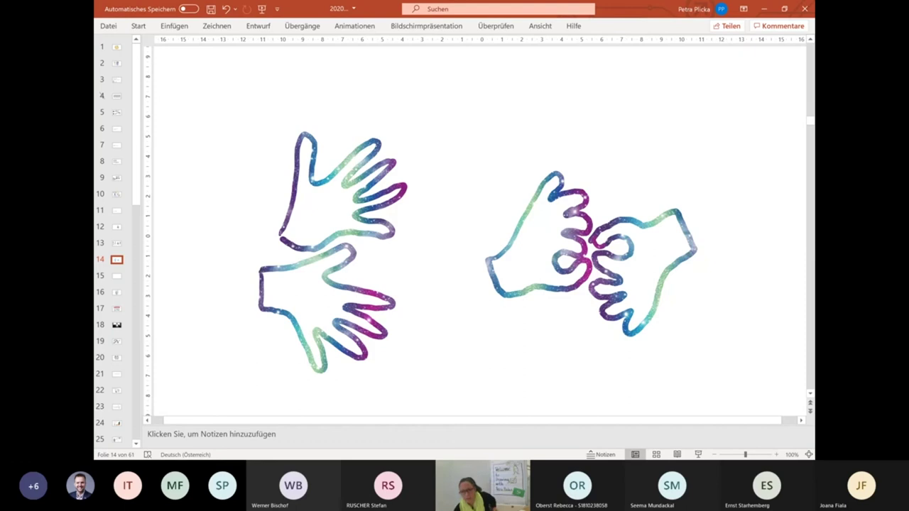
Advance from slide 14 through the blank slide and the newspaper drawing to the Zero Project photo on slide 18
key("Page_Down")
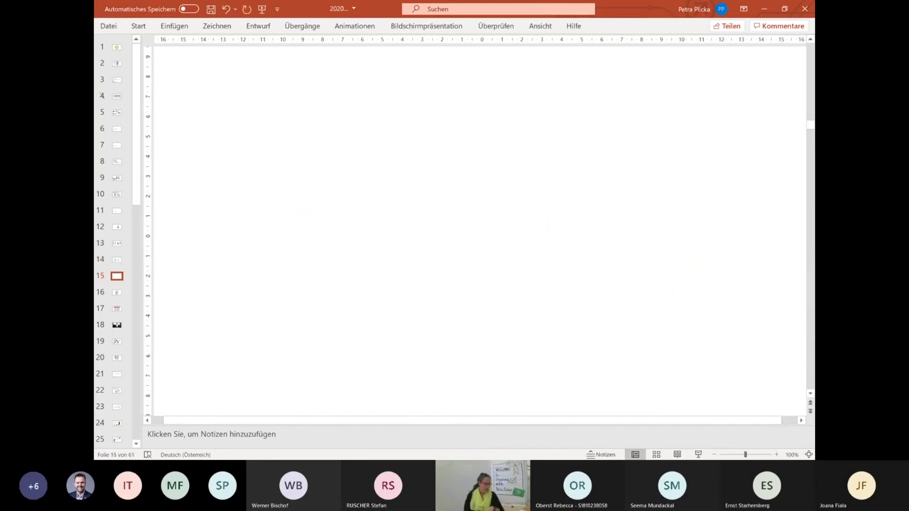
key("Page_Down")
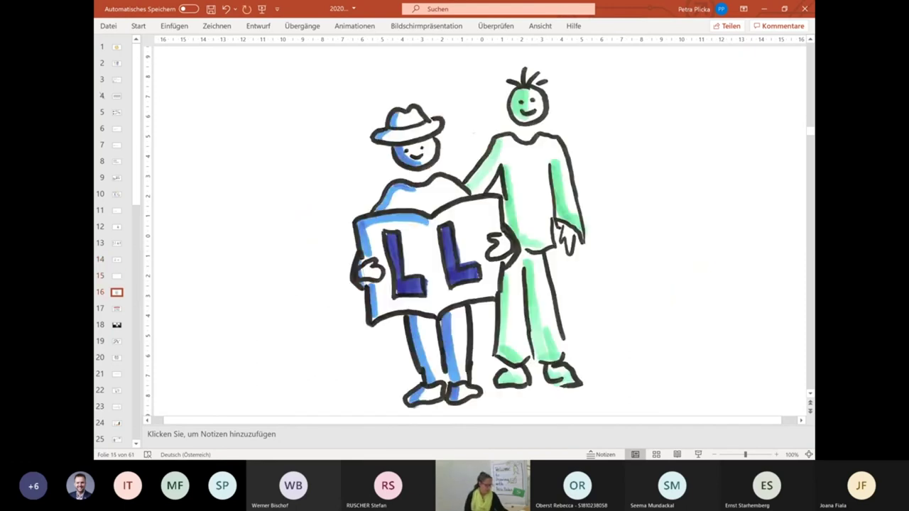
key("Page_Down")
key("Page_Down")
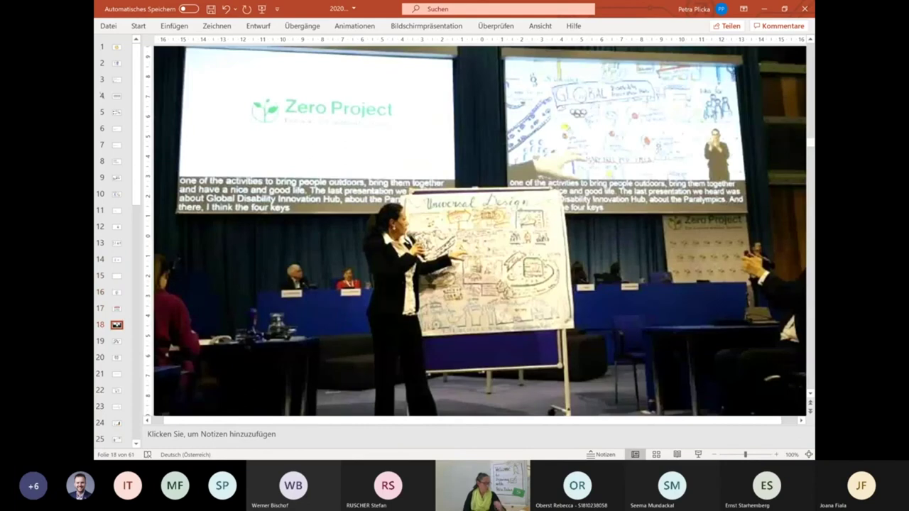
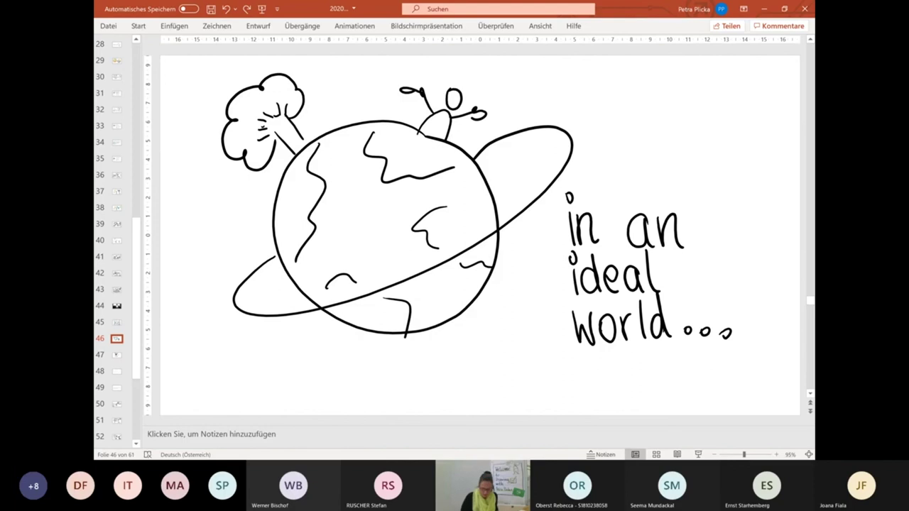
Go through slide 47 with the weightlifter and slide 48 with the crowned figures, up to the Tips heading on slide 49
left_click(116, 355)
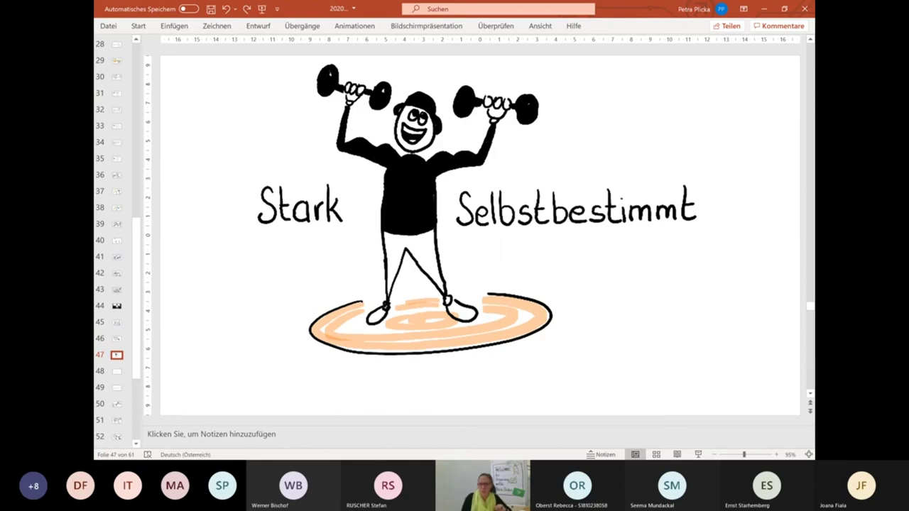
key("Down")
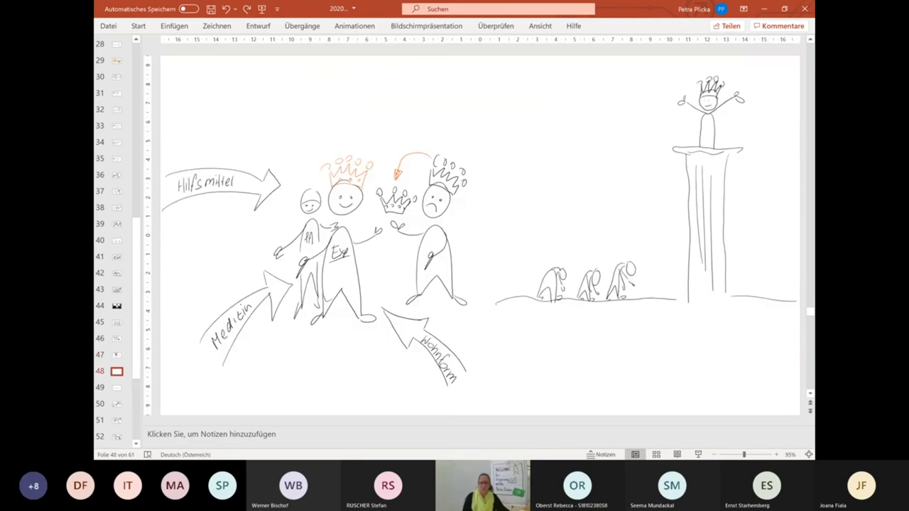
key("Up")
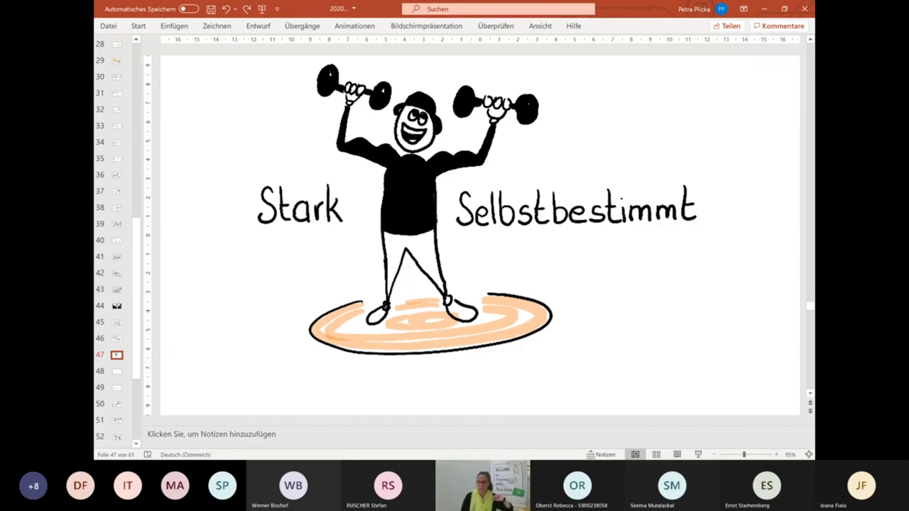
key("Page_Down")
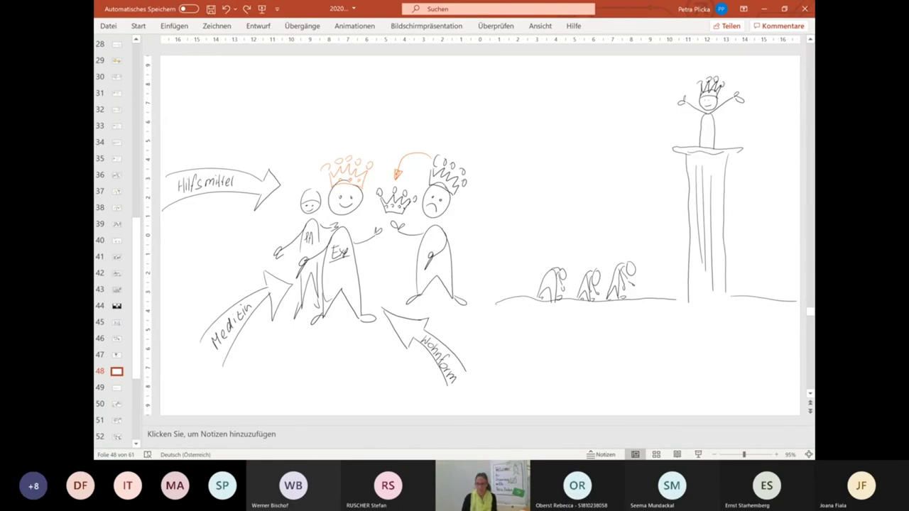
key("Page_Down")
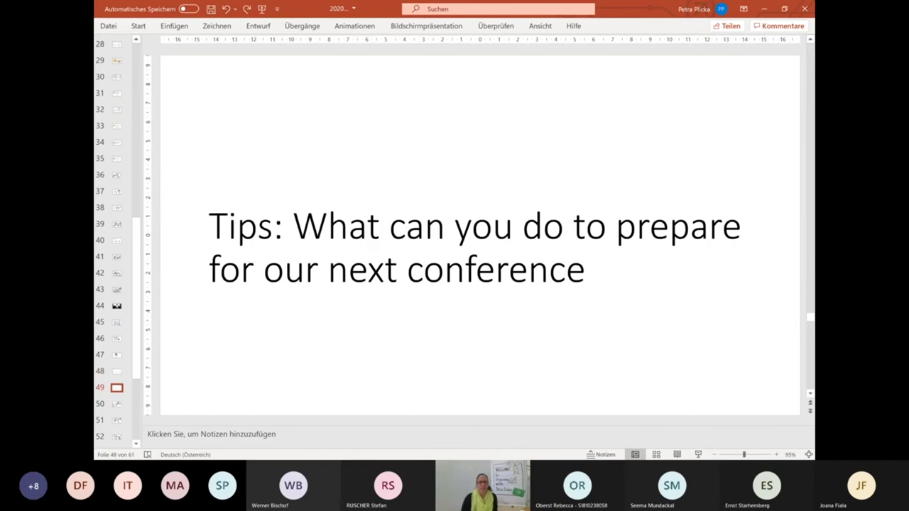
Colour the key in the thought bubble on slide 50 with the highlighter in yellow
key("Page_Down")
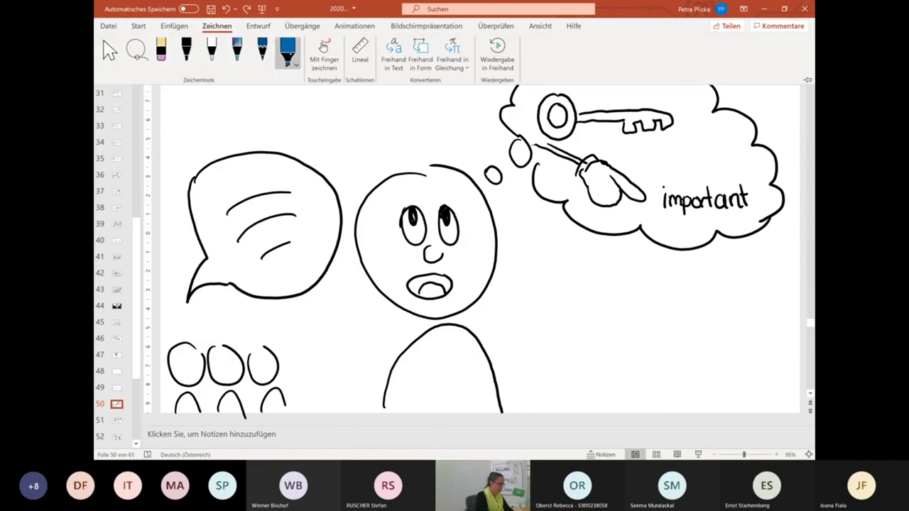
left_click(288, 53)
left_click(220, 196)
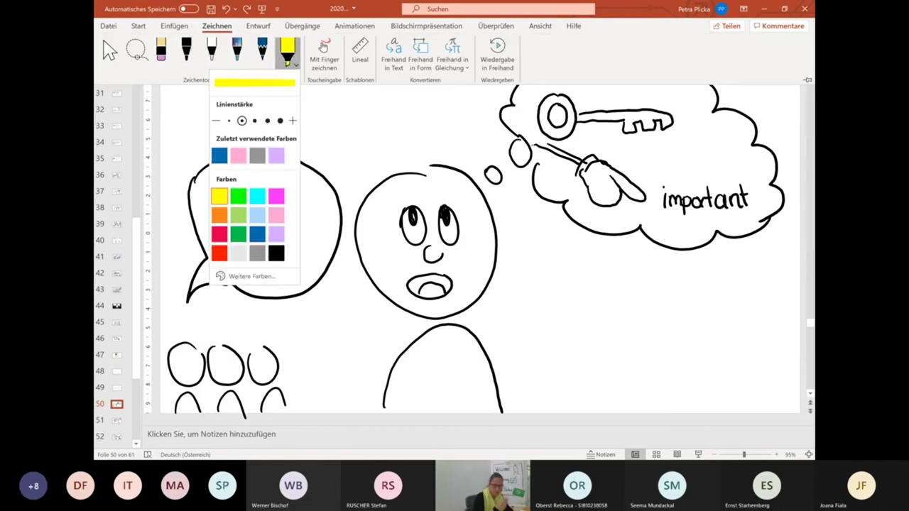
left_click(554, 99)
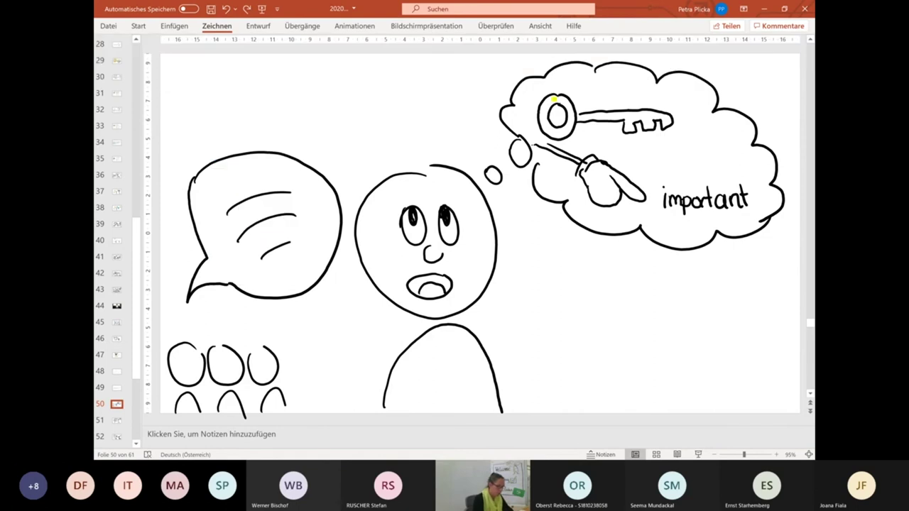
mouse_move(554, 99)
left_mouse_down()
mouse_move(620, 113)
mouse_move(634, 131)
mouse_move(670, 125)
left_mouse_up()
Draw short yellow highlighter rays around the key on slide 50
left_click_drag(683, 81, 676, 98)
left_click_drag(688, 122, 708, 126)
left_click_drag(675, 148, 685, 165)
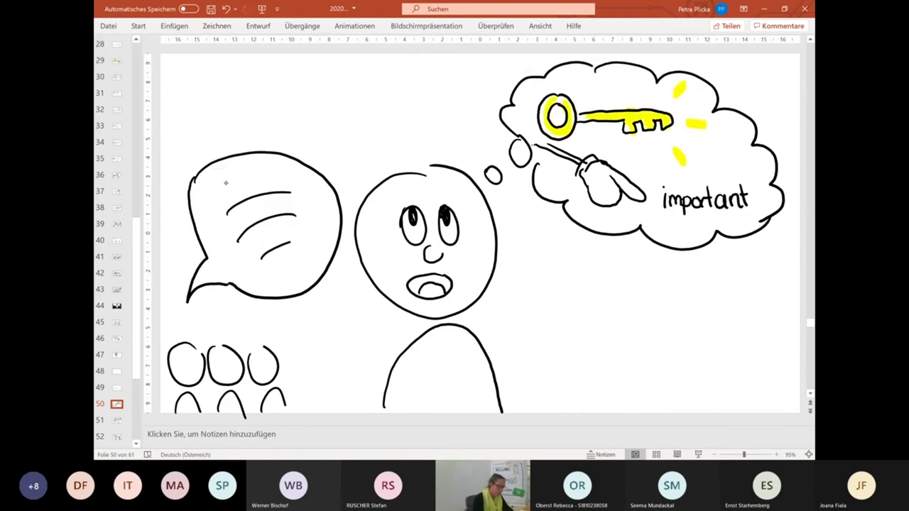
left_click_drag(628, 65, 630, 92)
left_click_drag(565, 54, 584, 76)
mouse_move(499, 86)
left_mouse_down()
mouse_move(524, 94)
mouse_move(498, 125)
left_mouse_up()
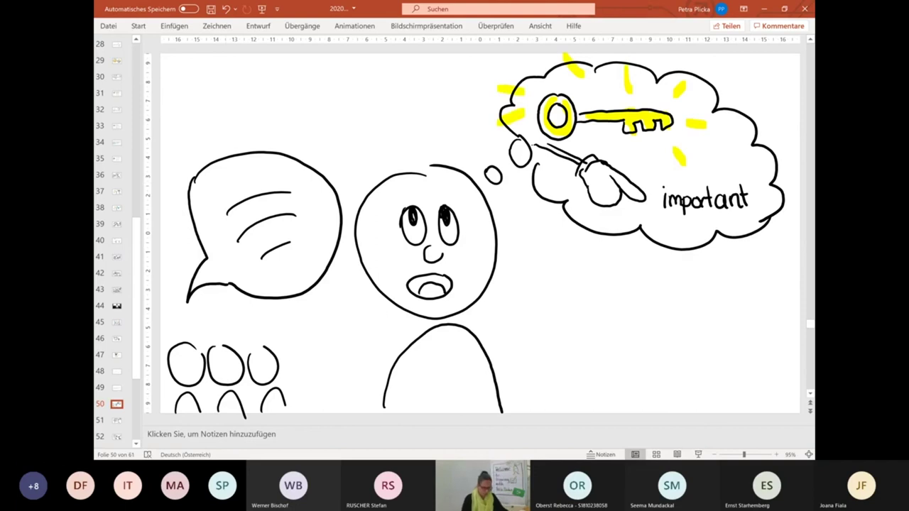
Review the tips slides from slide 51 onward to slide 59, and go back to the tablet photos on slide 57
left_click(117, 420)
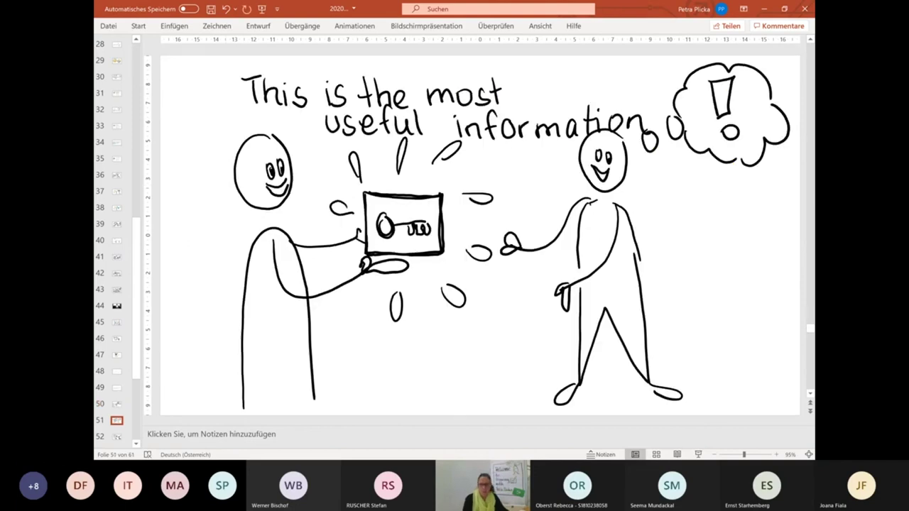
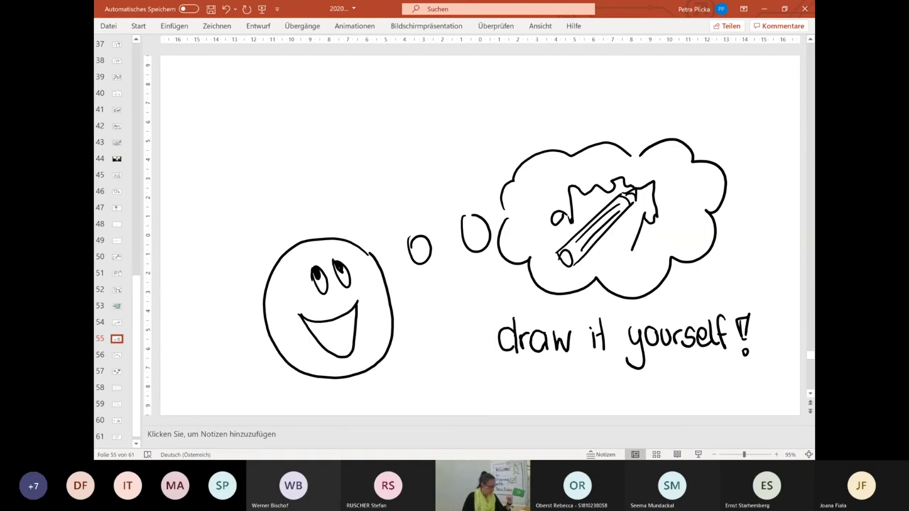
key("Down")
key("Down")
key("Down")
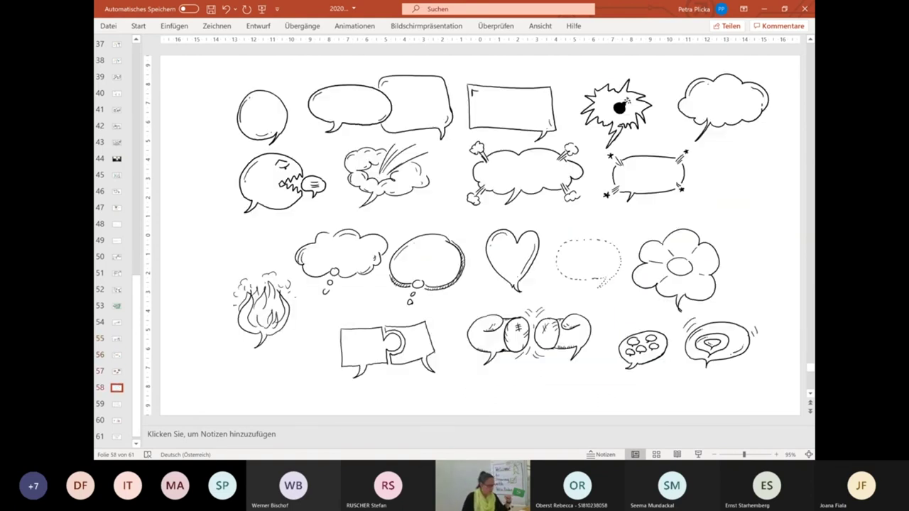
key("Down")
key("Up")
key("Up")
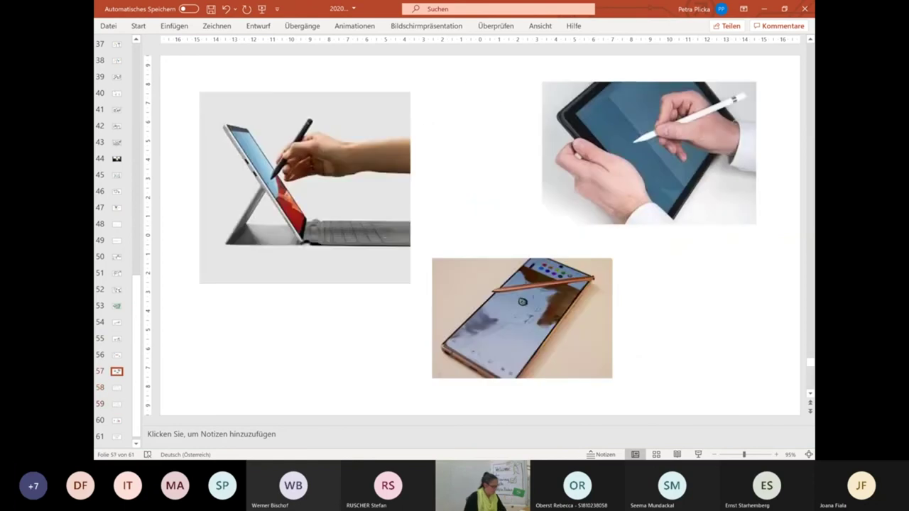
Insert a new slide with the Leer layout after slide 56, the flipchart and markers drawing
key("Up")
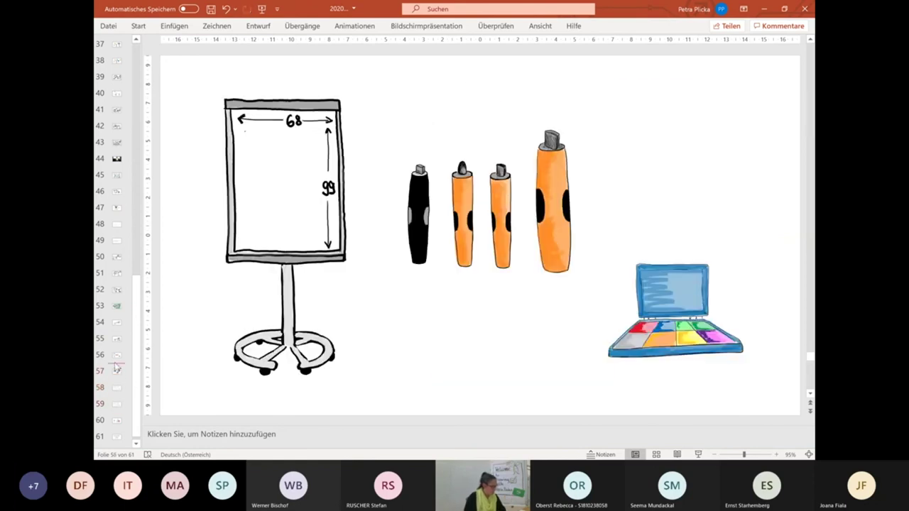
left_click(173, 26)
left_click(108, 61)
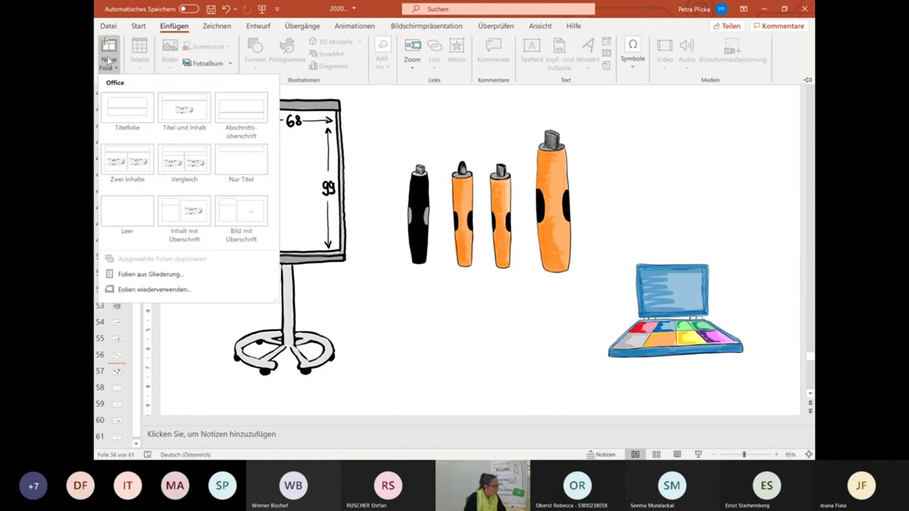
left_click(126, 208)
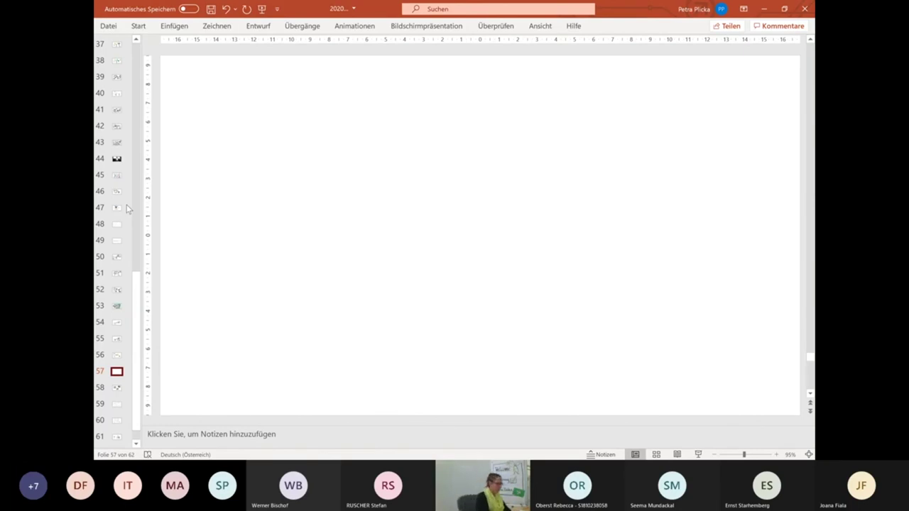
Draw a wide rectangular gift box in the middle of the blank slide 57 with the black pen
left_click(217, 25)
left_click(187, 51)
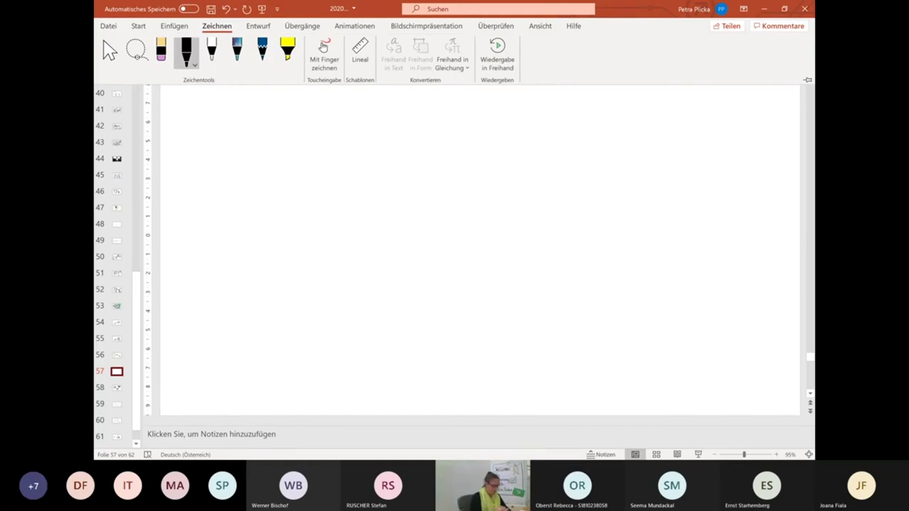
mouse_move(360, 188)
left_mouse_down()
mouse_move(358, 234)
mouse_move(463, 285)
mouse_move(585, 276)
left_mouse_up()
mouse_move(361, 187)
left_mouse_down()
mouse_move(357, 173)
mouse_move(562, 170)
mouse_move(585, 277)
left_mouse_up()
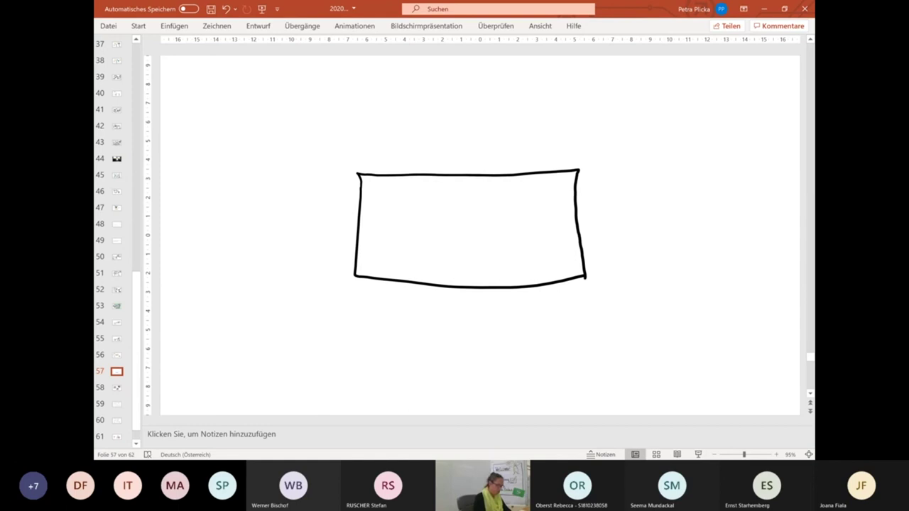
Draw a vertical and a horizontal ribbon band across the gift box
left_click_drag(449, 176, 461, 287)
left_click_drag(468, 178, 480, 287)
mouse_move(360, 220)
left_mouse_down()
mouse_move(446, 229)
mouse_move(575, 224)
left_mouse_up()
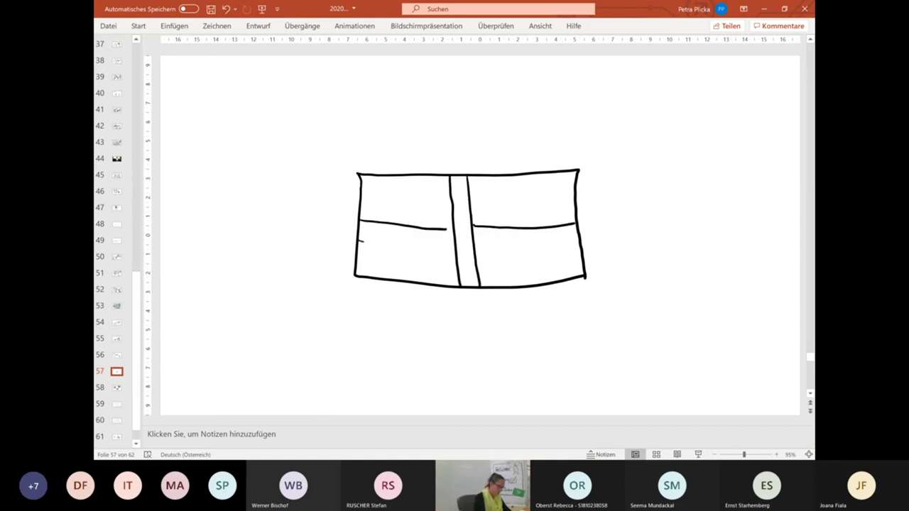
left_click_drag(359, 241, 578, 243)
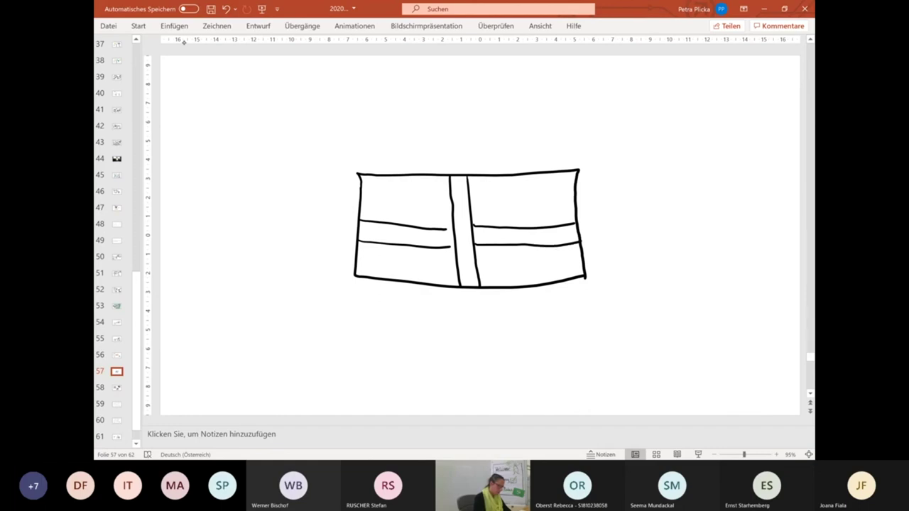
Draw a bow with two loops and two hanging ribbon ends on top of the gift box
mouse_move(458, 162)
left_mouse_down()
mouse_move(416, 82)
mouse_move(455, 162)
mouse_move(473, 163)
mouse_move(443, 119)
mouse_move(498, 210)
mouse_move(472, 177)
mouse_move(477, 104)
mouse_move(493, 129)
mouse_move(465, 154)
left_mouse_up()
mouse_move(483, 115)
left_mouse_down()
mouse_move(499, 90)
mouse_move(484, 112)
left_mouse_up()
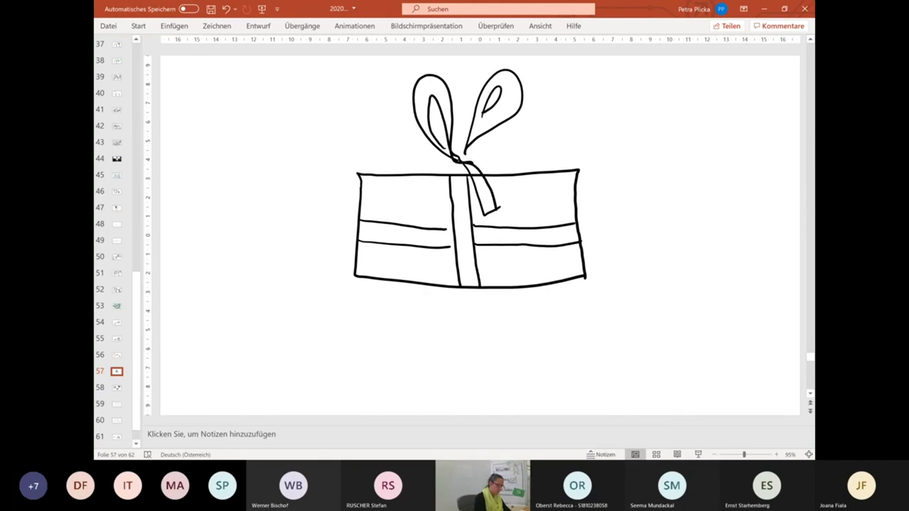
mouse_move(449, 162)
left_mouse_down()
mouse_move(405, 214)
mouse_move(444, 163)
left_mouse_up()
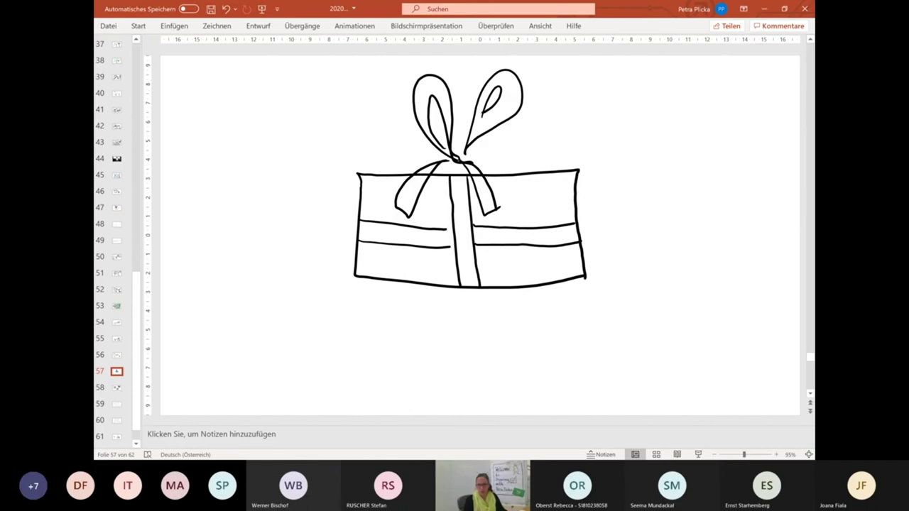
Set the highlighter to pink and colour the vertical and horizontal ribbon bands on the gift box
left_click(216, 26)
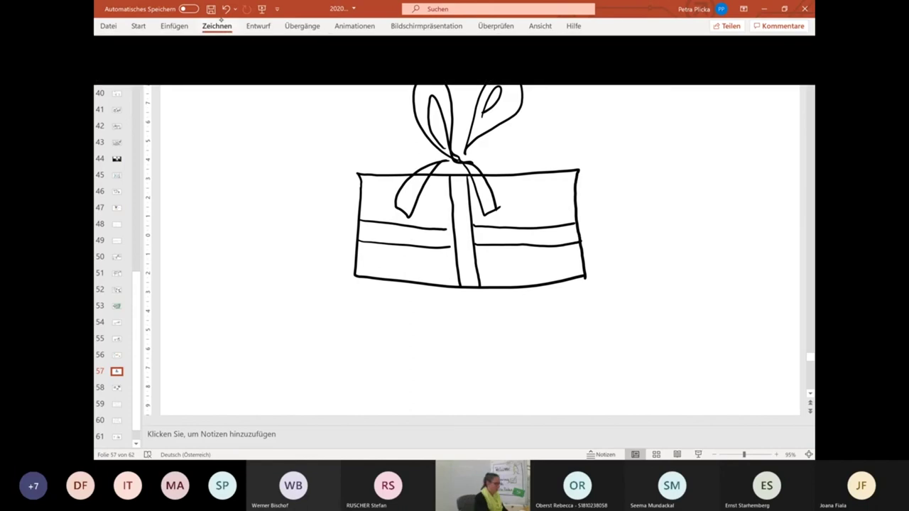
left_click(287, 50)
left_click(287, 51)
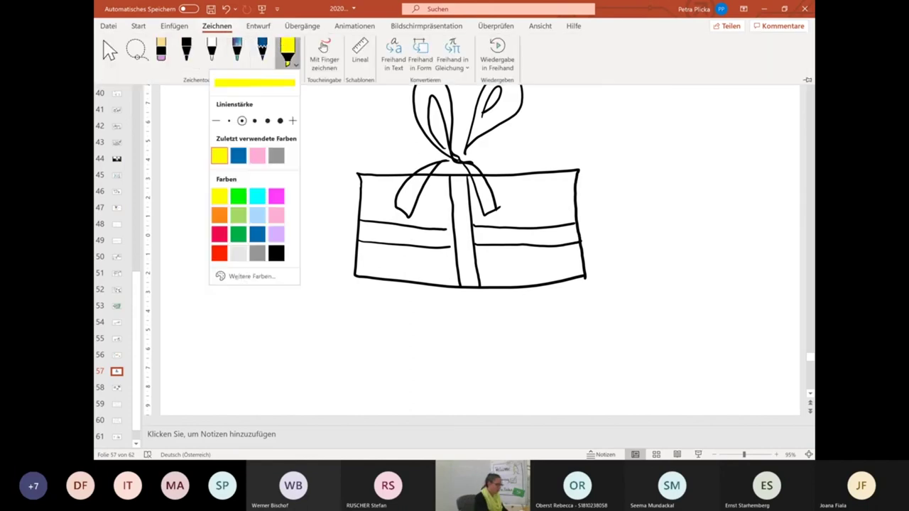
left_click(276, 213)
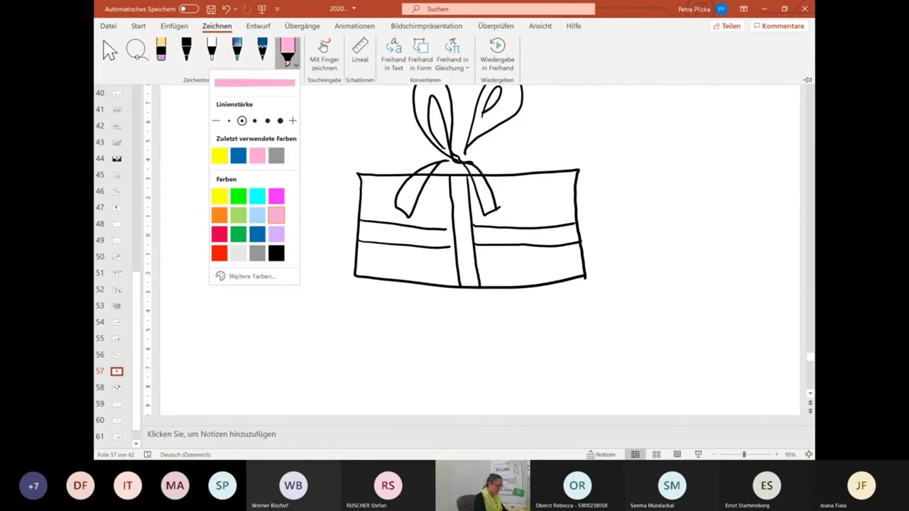
left_click_drag(457, 178, 473, 285)
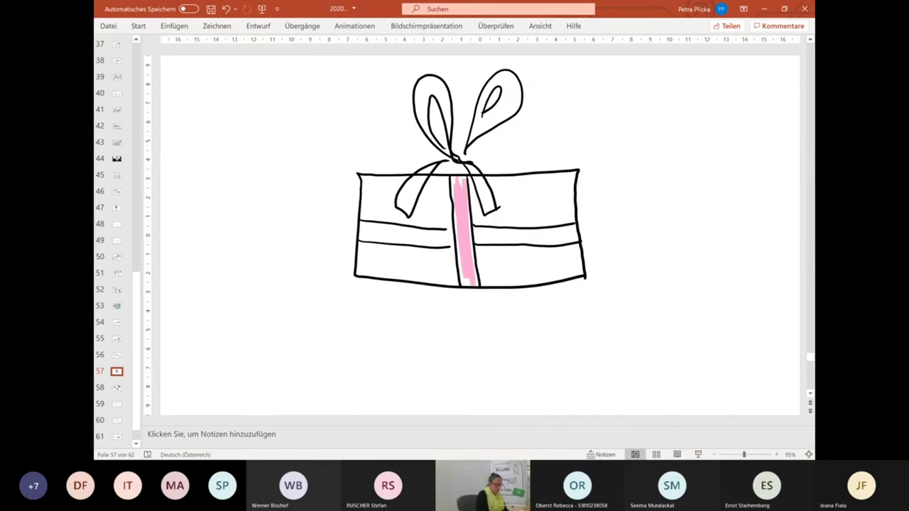
left_click_drag(360, 228, 453, 232)
mouse_move(473, 234)
left_mouse_down()
mouse_move(577, 233)
mouse_move(358, 235)
left_mouse_up()
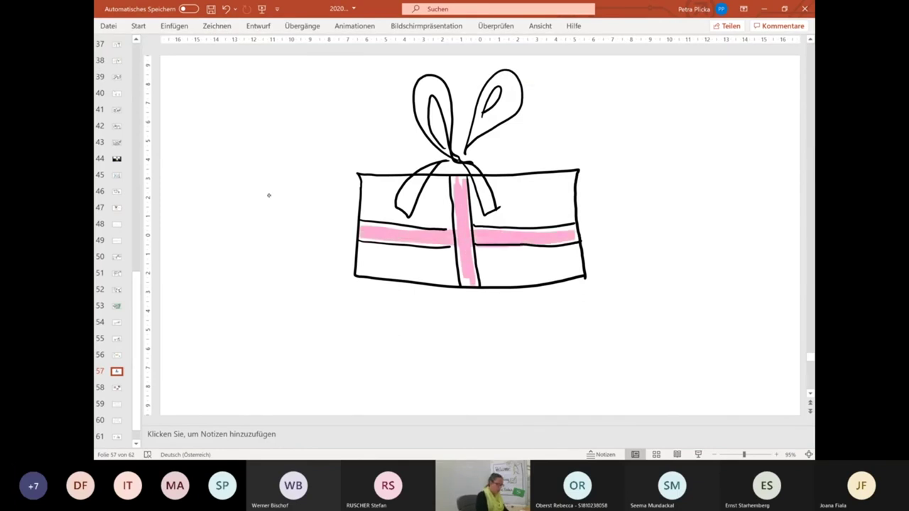
Colour the two hanging ribbon ends and both bow loops with the pink highlighter
mouse_move(435, 166)
left_mouse_down()
mouse_move(410, 189)
mouse_move(410, 217)
left_mouse_up()
mouse_move(471, 167)
left_mouse_down()
mouse_move(490, 213)
mouse_move(487, 206)
left_mouse_up()
mouse_move(480, 133)
left_mouse_down()
mouse_move(506, 76)
mouse_move(518, 83)
left_mouse_up()
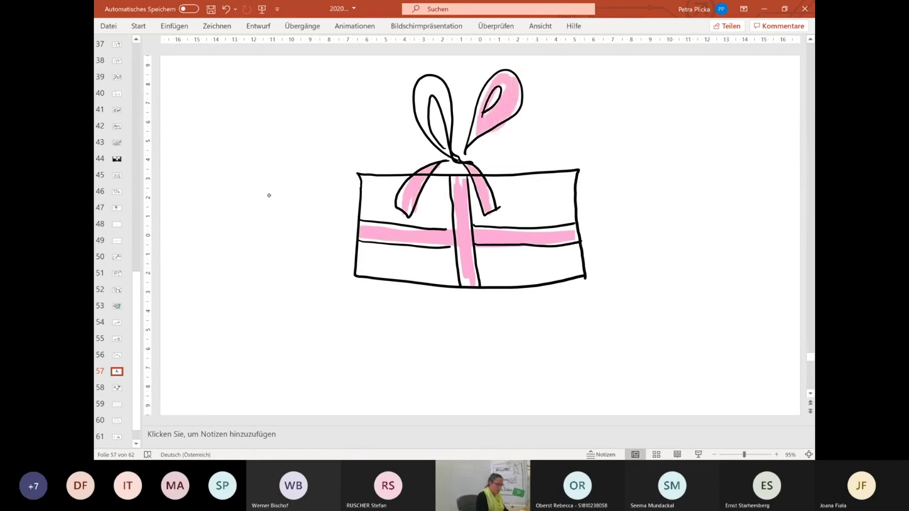
mouse_move(426, 145)
left_mouse_down()
mouse_move(420, 88)
mouse_move(435, 151)
mouse_move(436, 85)
mouse_move(449, 122)
left_mouse_up()
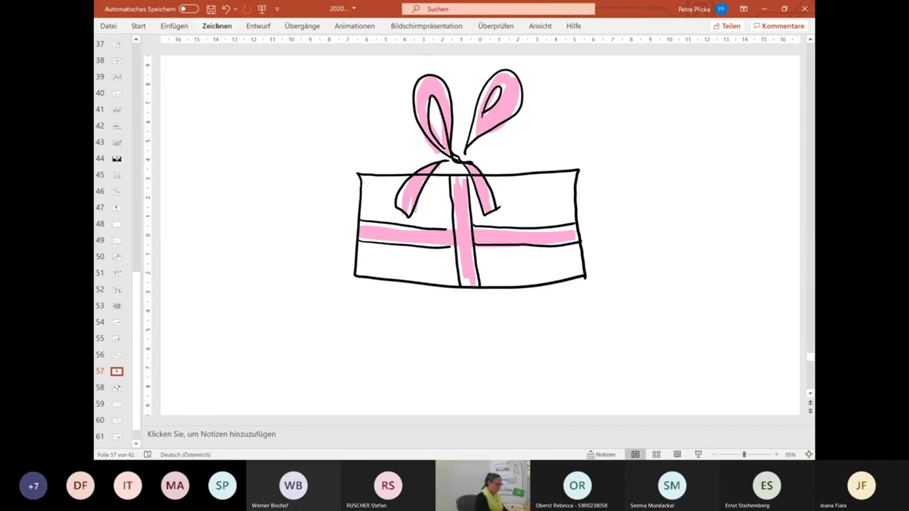
Switch the black pen to red and draw two small hearts on each side of the gift box
left_click(216, 26)
left_click(186, 51)
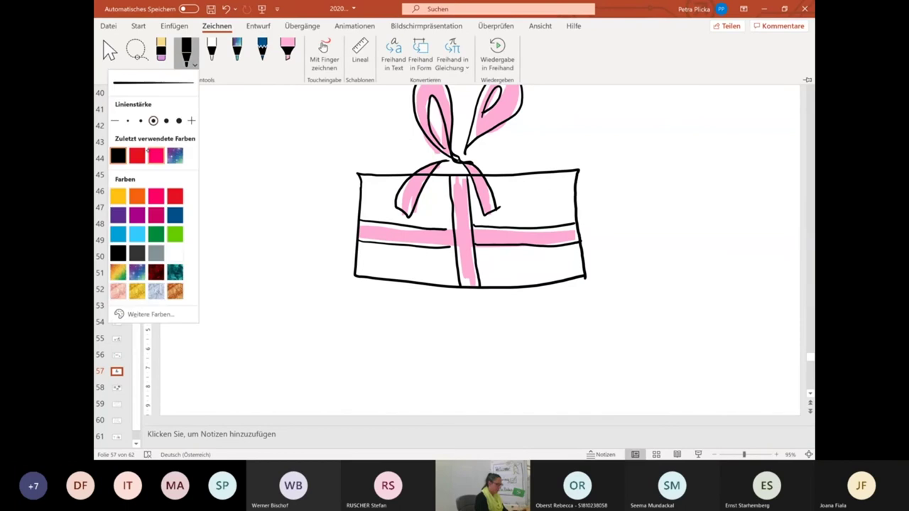
left_click(132, 154)
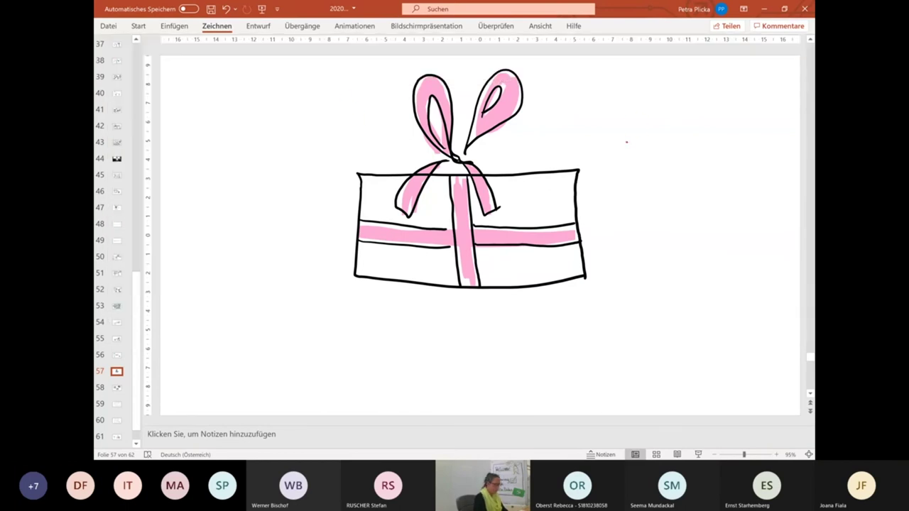
left_click_drag(635, 120, 628, 146)
left_click_drag(346, 99, 363, 133)
mouse_move(314, 186)
left_mouse_down()
mouse_move(296, 181)
mouse_move(334, 208)
left_mouse_up()
mouse_move(638, 240)
left_mouse_down()
mouse_move(662, 219)
mouse_move(638, 242)
left_mouse_up()
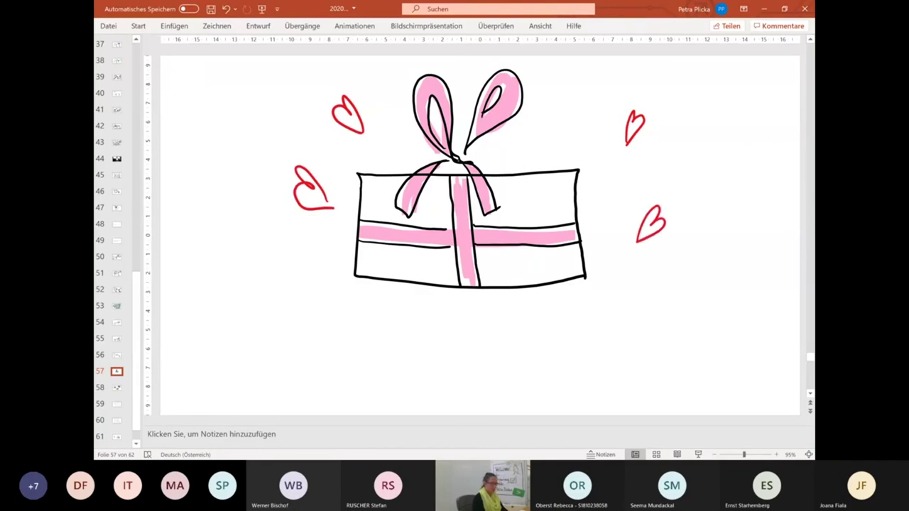
Draw a fifth red heart above the box's right corner and pairs of short motion lines between the box and hearts
mouse_move(560, 118)
left_mouse_down()
mouse_move(562, 77)
mouse_move(563, 156)
left_mouse_up()
left_click_drag(611, 166, 603, 194)
left_click_drag(619, 150, 607, 175)
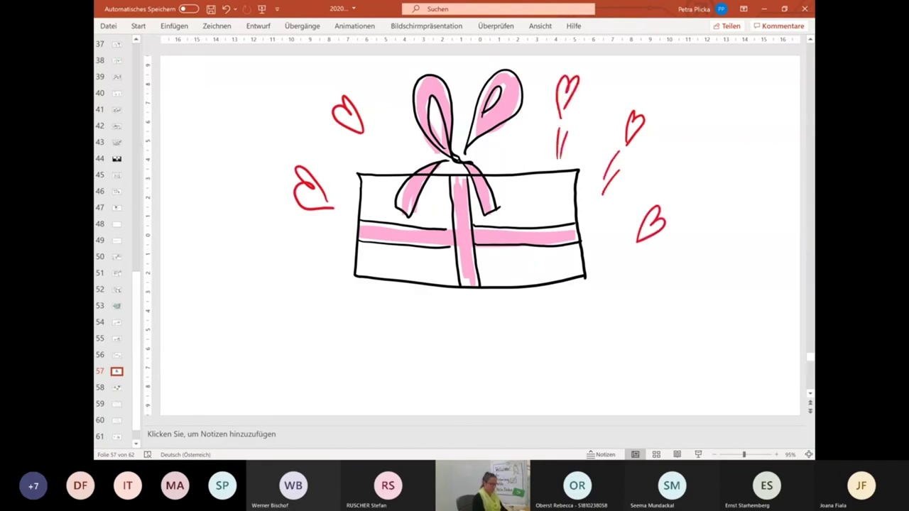
left_click_drag(615, 251, 606, 265)
mouse_move(376, 146)
left_mouse_down()
mouse_move(371, 163)
mouse_move(379, 159)
left_mouse_up()
left_click_drag(344, 209, 353, 224)
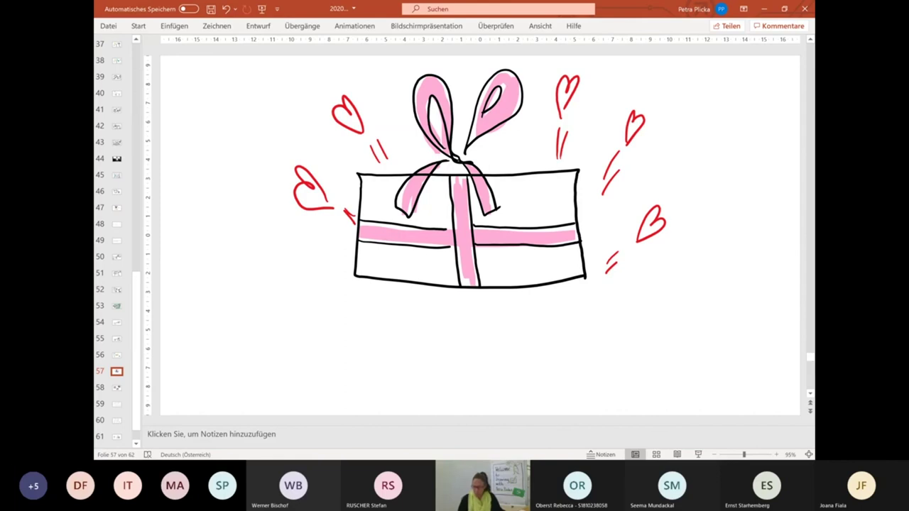
Insert a new blank slide after slide 57, the gift box drawing
key("shift+F10")
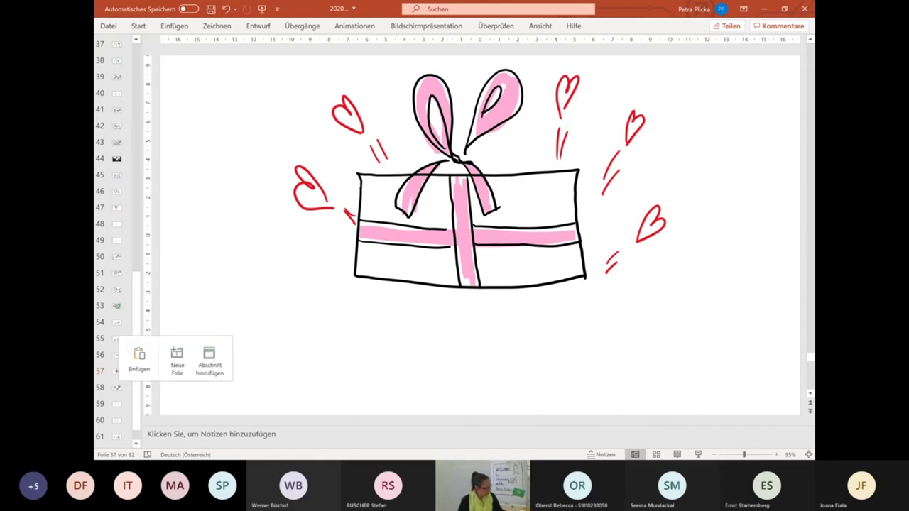
key("Escape")
key("Down")
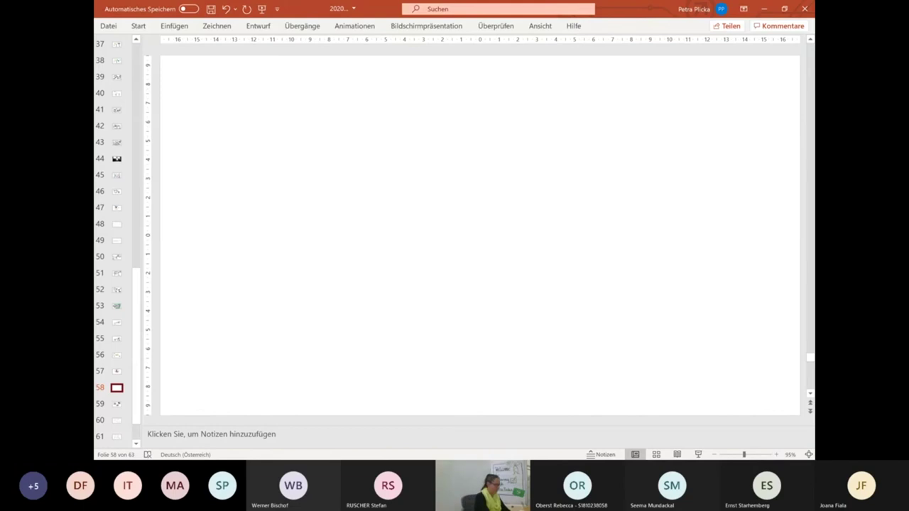
Set the pen to black and draw a rabbit's two oval eyes with pupils, a round nose and two front teeth mid-slide
left_click(216, 26)
left_click(187, 50)
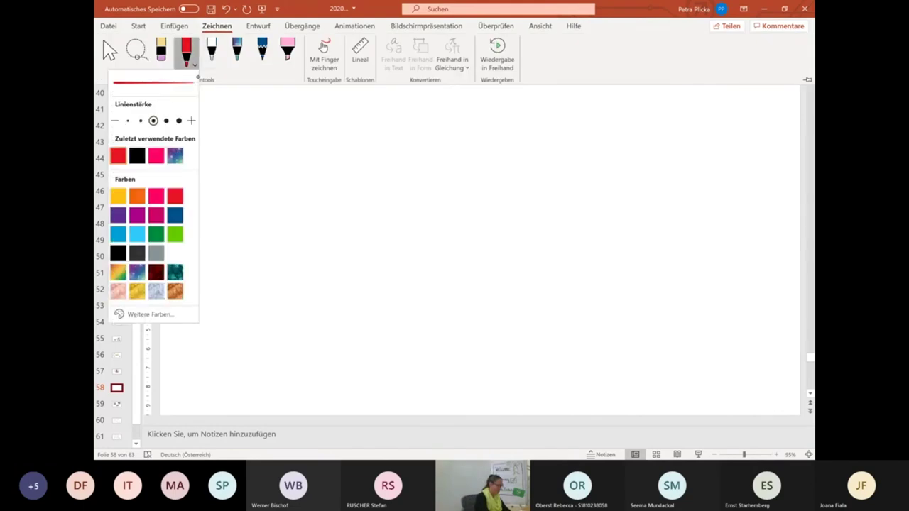
left_click(137, 156)
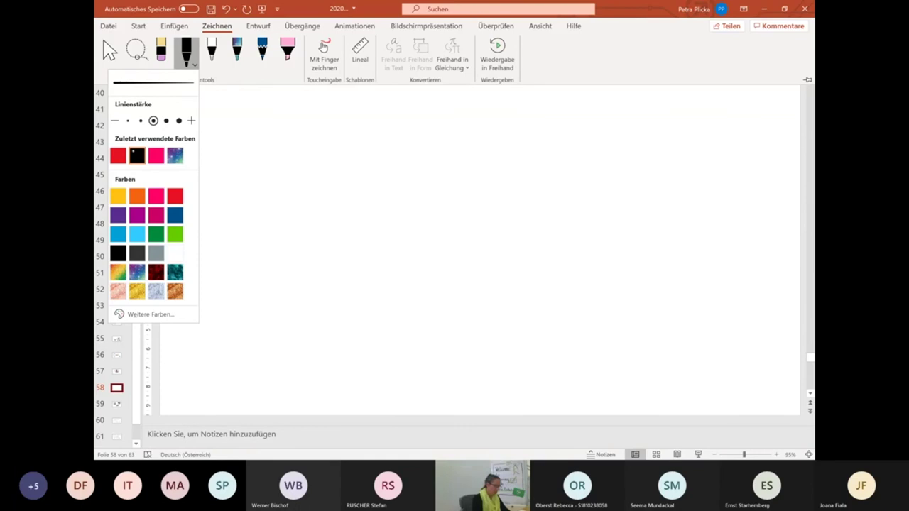
mouse_move(437, 179)
left_mouse_down()
mouse_move(442, 202)
mouse_move(437, 179)
mouse_move(490, 174)
mouse_move(505, 223)
left_mouse_up()
left_click_drag(490, 175, 503, 223)
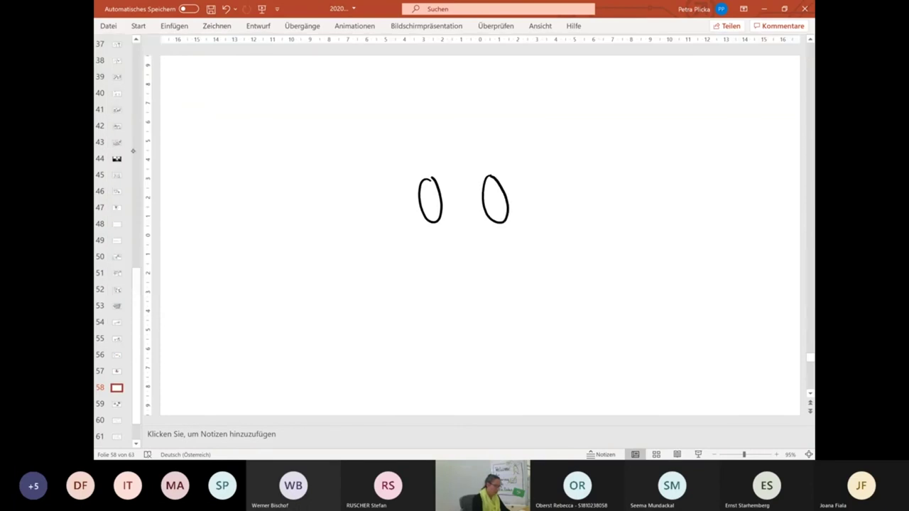
left_click_drag(429, 207, 436, 218)
mouse_move(495, 221)
left_mouse_down()
mouse_move(499, 207)
mouse_move(497, 218)
left_mouse_up()
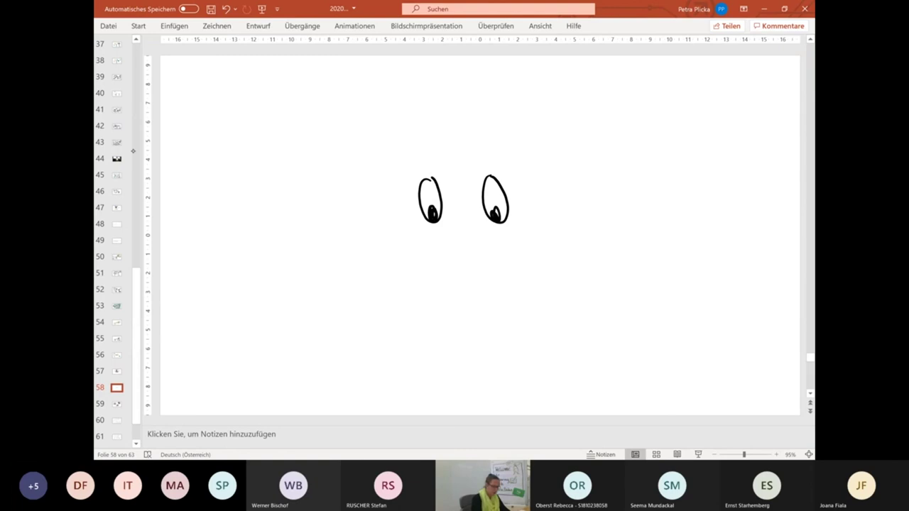
left_click_drag(467, 218, 466, 218)
mouse_move(460, 272)
left_mouse_down()
mouse_move(461, 299)
mouse_move(474, 280)
mouse_move(487, 295)
mouse_move(483, 271)
left_mouse_up()
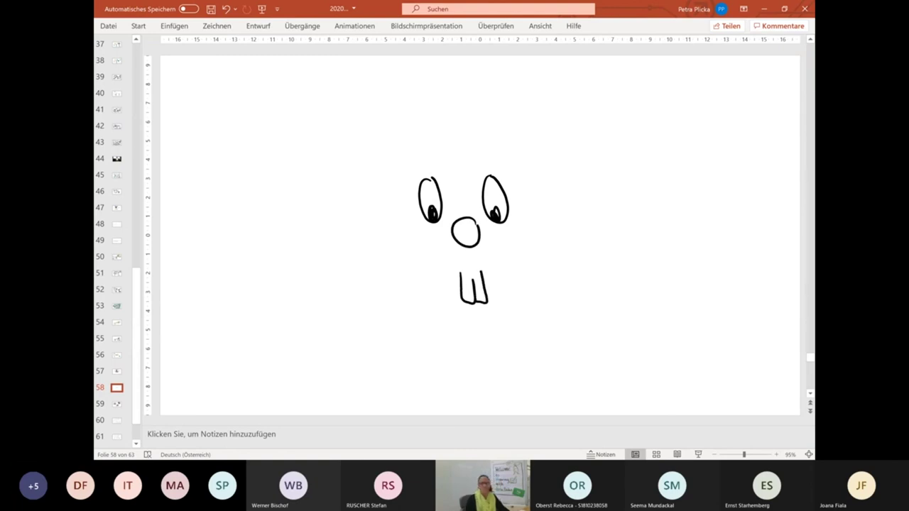
Draw two large rounded cheeks on either side of the teeth and a curved chin below them
mouse_move(422, 233)
left_mouse_down()
mouse_move(398, 226)
mouse_move(390, 380)
mouse_move(450, 372)
left_mouse_up()
mouse_move(503, 263)
left_mouse_down()
mouse_move(599, 346)
mouse_move(505, 359)
left_mouse_up()
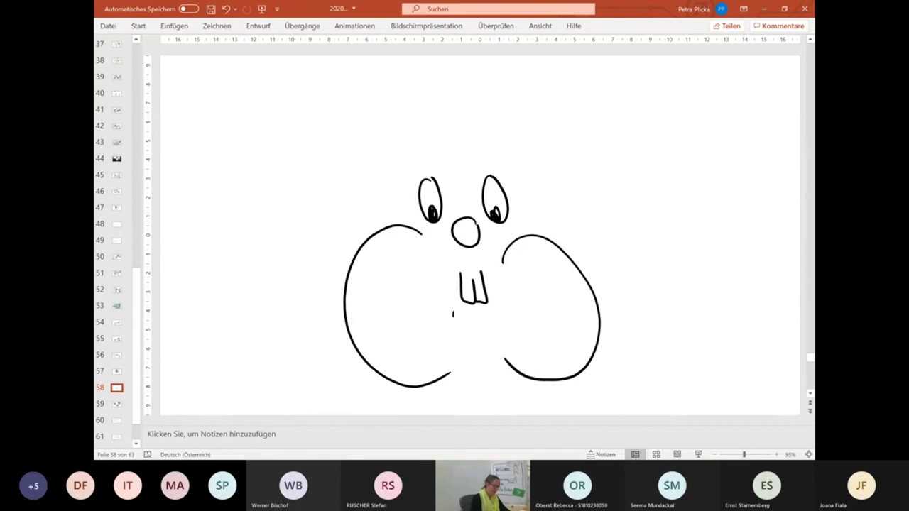
left_click_drag(454, 312, 507, 324)
Draw three long whiskers on each side of the rabbit's face
mouse_move(526, 284)
left_mouse_down()
mouse_move(643, 216)
mouse_move(649, 260)
left_mouse_up()
left_click_drag(533, 314, 588, 321)
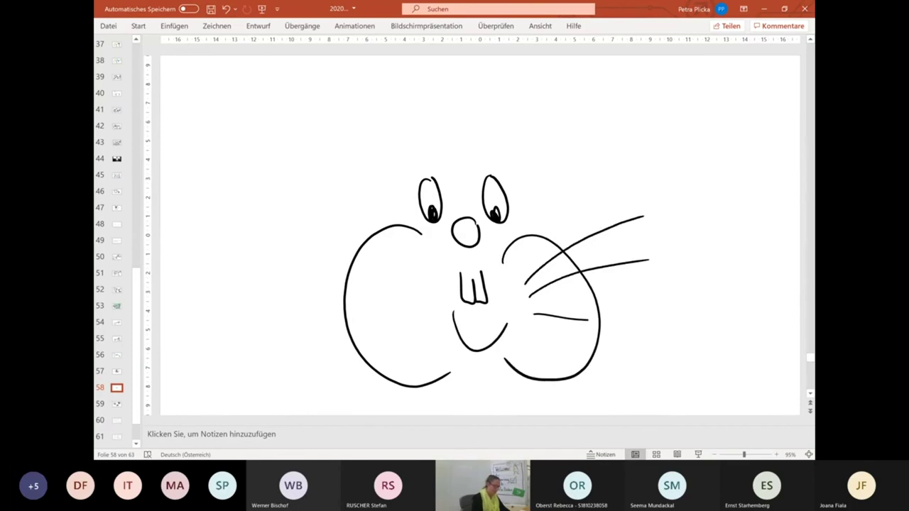
left_click_drag(419, 287, 276, 246)
left_click_drag(412, 309, 286, 304)
left_click_drag(379, 333, 307, 349)
Draw the rabbit's head outline with a zigzag hair tuft, jagged fur sides, one folded right ear and one left ear bending outward
mouse_move(412, 86)
left_mouse_down()
mouse_move(442, 75)
mouse_move(453, 106)
mouse_move(495, 100)
mouse_move(550, 58)
mouse_move(550, 137)
mouse_move(564, 191)
mouse_move(596, 108)
mouse_move(548, 60)
left_mouse_up()
mouse_move(553, 132)
left_mouse_down()
mouse_move(522, 171)
mouse_move(546, 207)
mouse_move(545, 226)
left_mouse_up()
mouse_move(407, 111)
left_mouse_down()
mouse_move(345, 62)
mouse_move(270, 75)
mouse_move(361, 133)
mouse_move(375, 223)
left_mouse_up()
Add inner lines to both ears, curved lids above the eyes and a mouth line above the teeth
left_click_drag(303, 73, 365, 120)
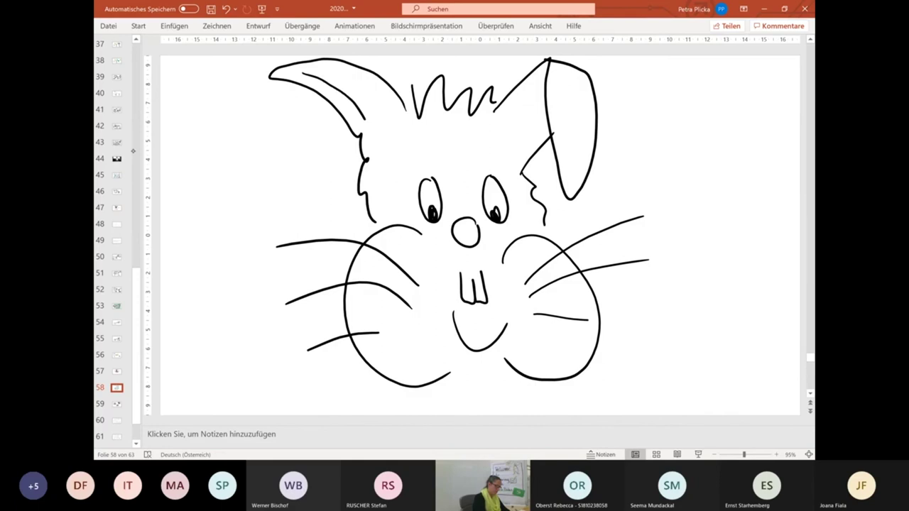
left_click_drag(310, 69, 372, 119)
mouse_move(537, 98)
left_mouse_down()
mouse_move(509, 121)
mouse_move(520, 154)
left_mouse_up()
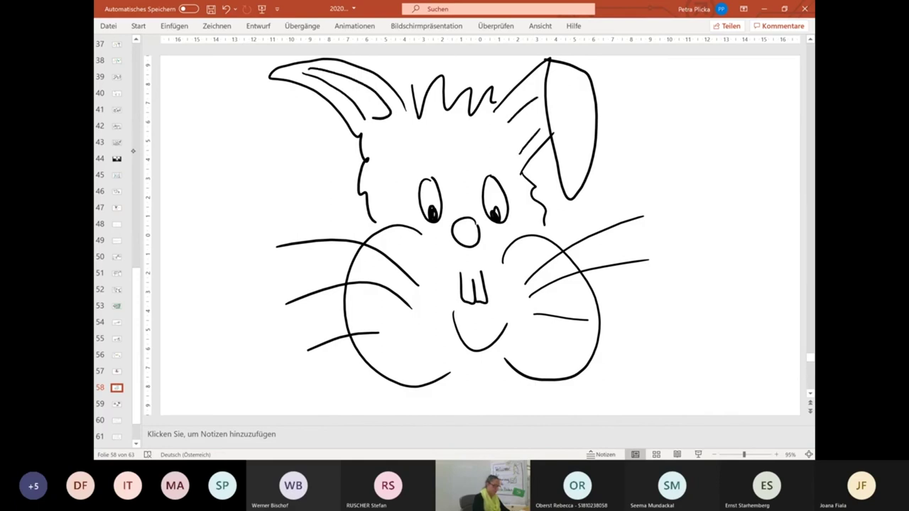
left_click_drag(405, 174, 510, 174)
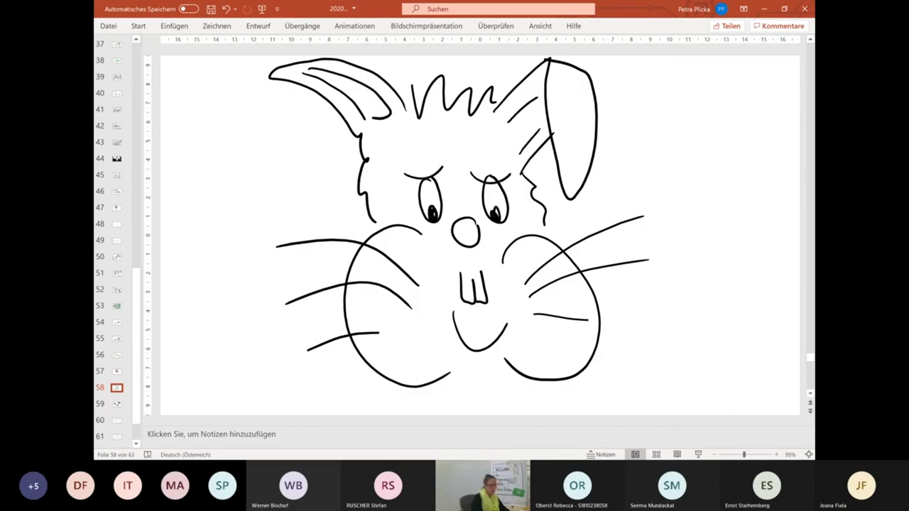
left_click_drag(448, 265, 492, 267)
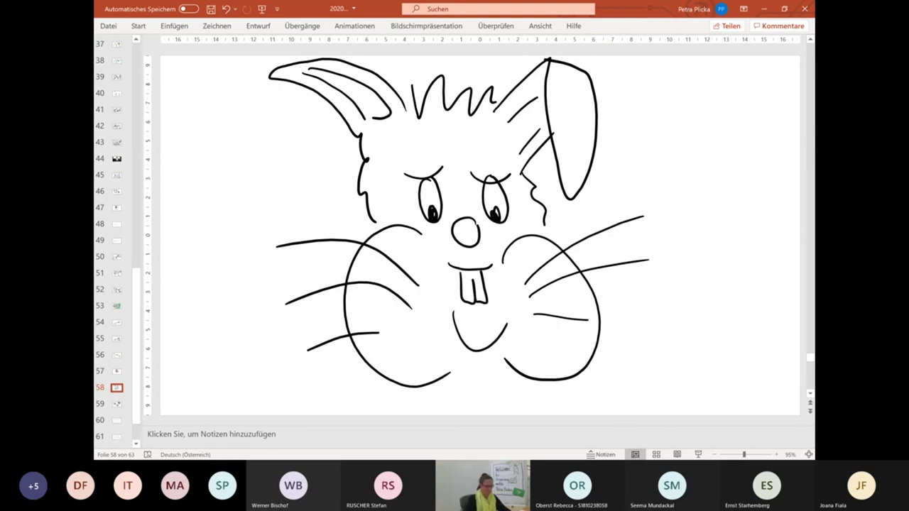
Erase the rabbit's two large cheeks and the chin curve
left_click(217, 26)
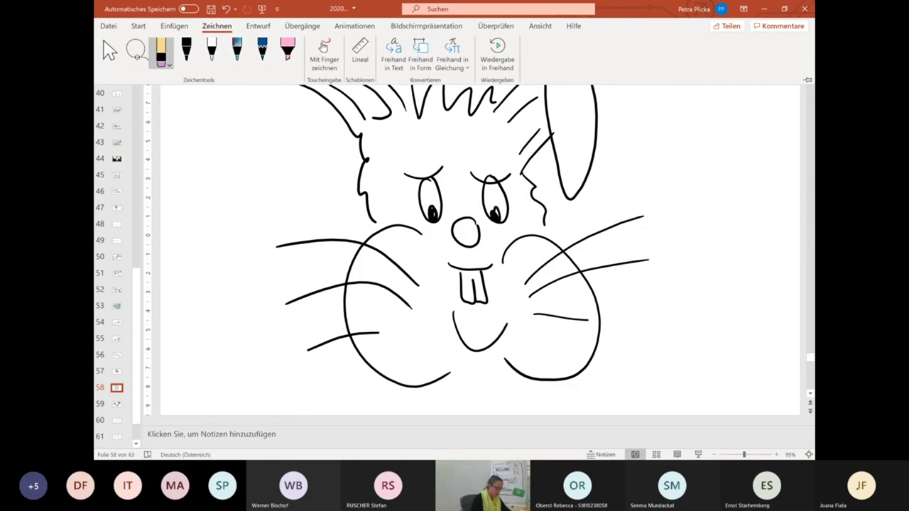
key("Escape")
key("ctrl+z")
key("ctrl+z")
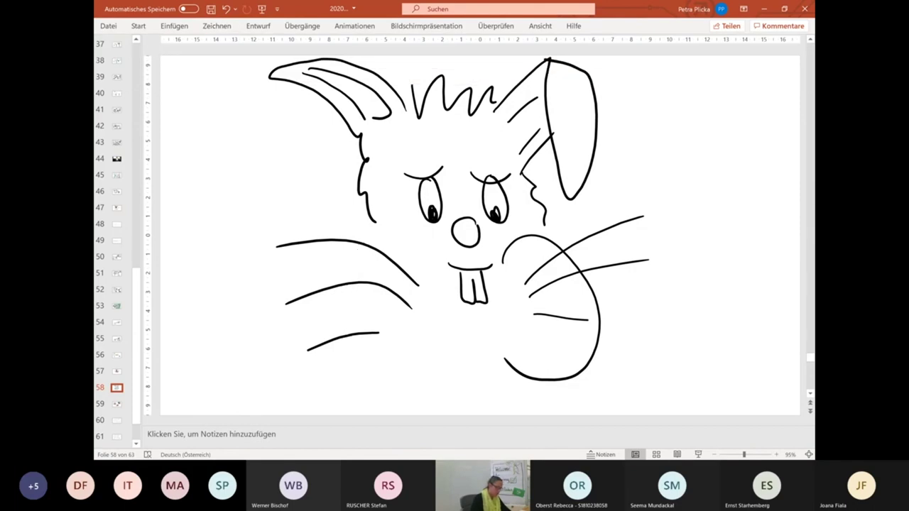
Draw two smaller cheeks meeting under the teeth with the black pen, plus short fur strokes above each cheek
left_click(217, 26)
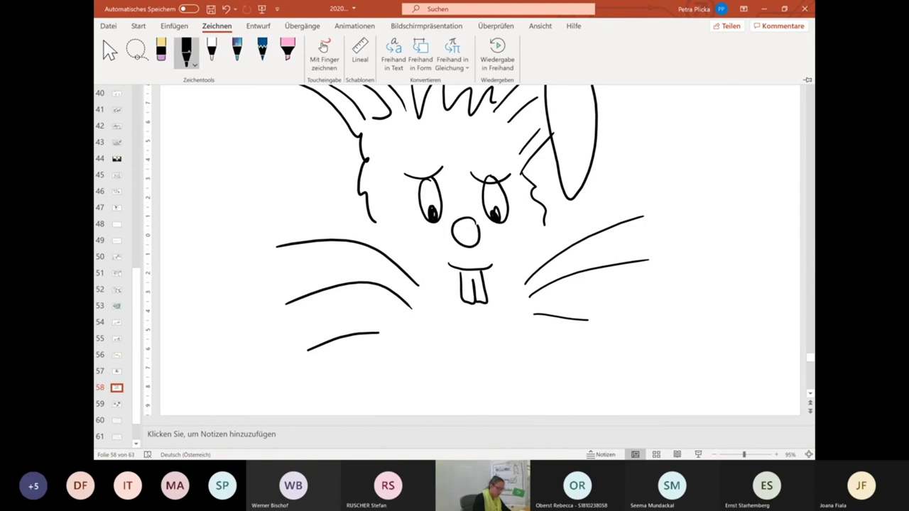
left_click(187, 50)
mouse_move(441, 249)
left_mouse_down()
mouse_move(370, 281)
mouse_move(458, 341)
left_mouse_up()
mouse_move(501, 271)
left_mouse_down()
mouse_move(579, 266)
mouse_move(471, 329)
left_mouse_up()
left_click_drag(387, 226, 368, 239)
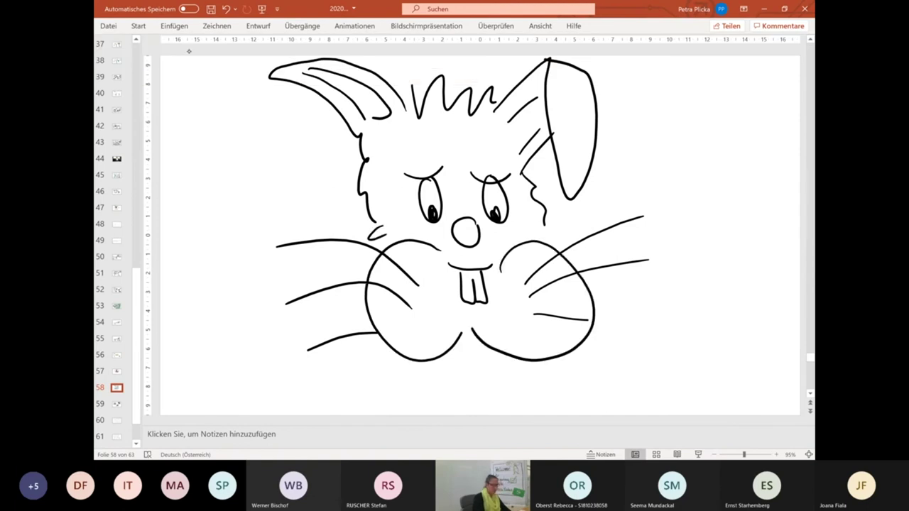
left_click_drag(541, 228, 552, 238)
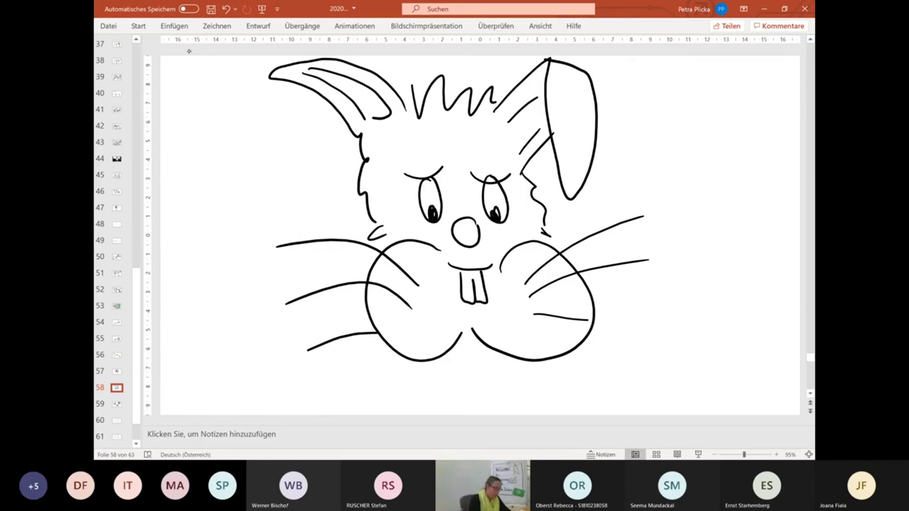
Draw a tiny cat head with pointed ears, eyes, nose and whiskers to the right of the rabbit's folded ear
mouse_move(683, 143)
left_mouse_down()
mouse_move(689, 179)
mouse_move(687, 145)
mouse_move(675, 135)
mouse_move(699, 133)
mouse_move(702, 149)
mouse_move(685, 163)
mouse_move(654, 171)
left_mouse_up()
left_click(682, 160)
left_click_drag(678, 167, 655, 176)
left_click_drag(679, 170, 660, 179)
mouse_move(691, 162)
left_mouse_down()
mouse_move(704, 161)
mouse_move(706, 181)
left_mouse_up()
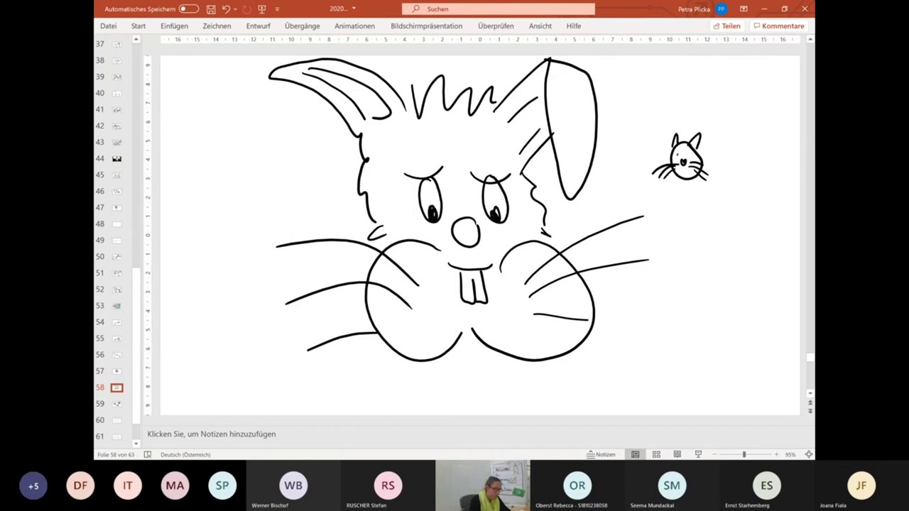
left_click_drag(676, 151, 679, 157)
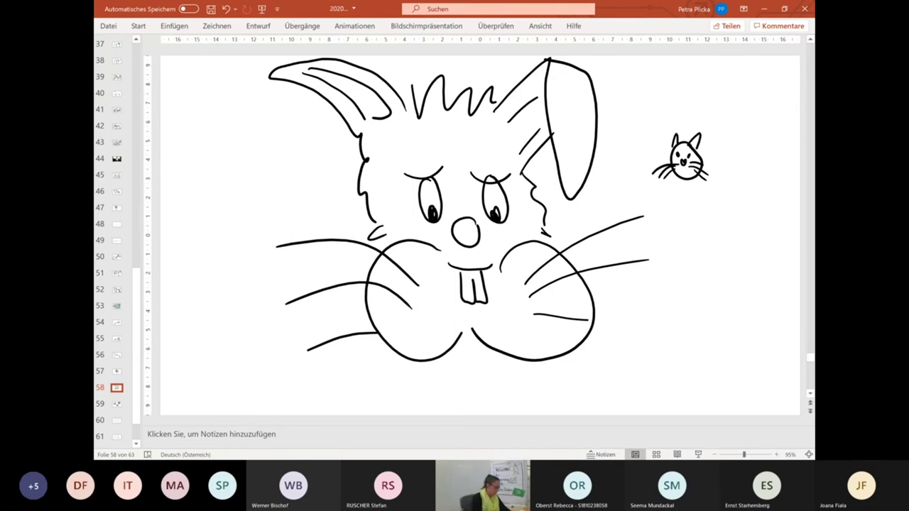
Insert a new blank slide after slide 58, the rabbit drawing
left_click(117, 403)
left_click(117, 387)
right_click(117, 388)
left_click(176, 375)
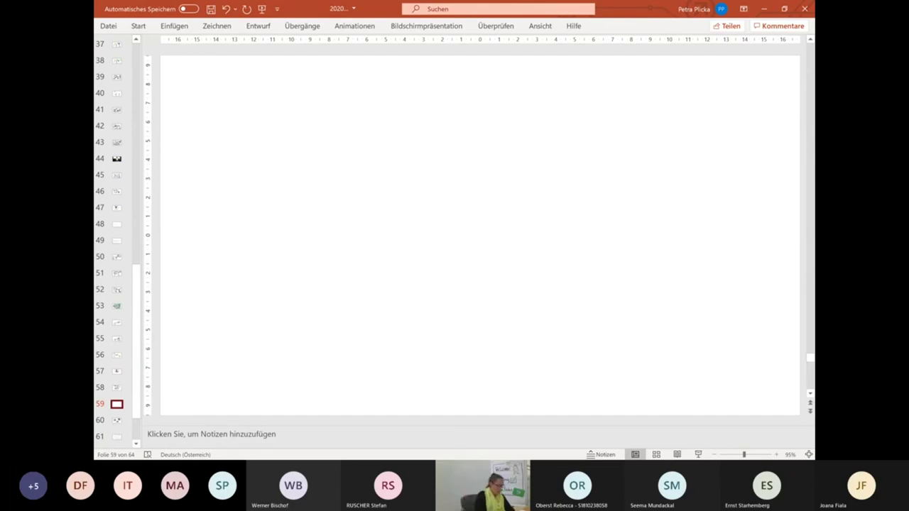
Draw a wide curved horizon line with a half sun rising on it and five short rays around the sun
mouse_move(231, 283)
left_mouse_down()
mouse_move(402, 267)
mouse_move(739, 292)
left_mouse_up()
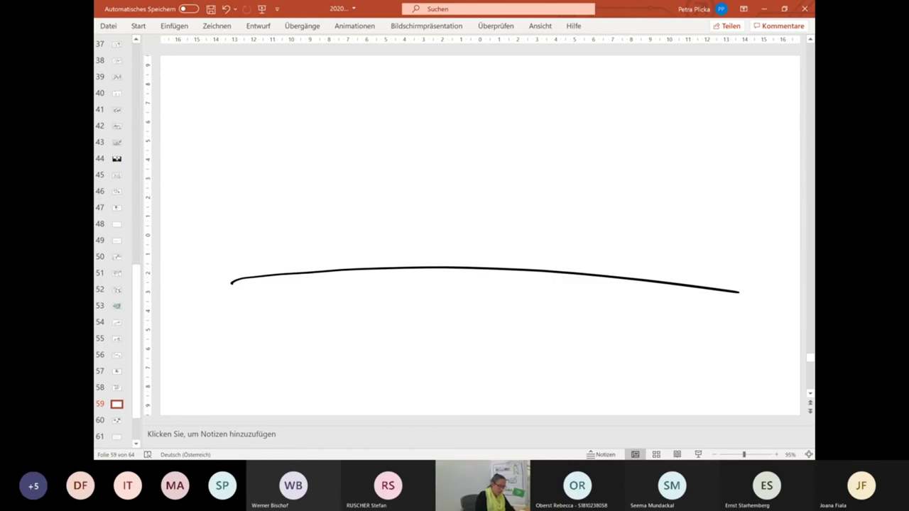
mouse_move(378, 268)
left_mouse_down()
mouse_move(507, 237)
mouse_move(519, 268)
left_mouse_up()
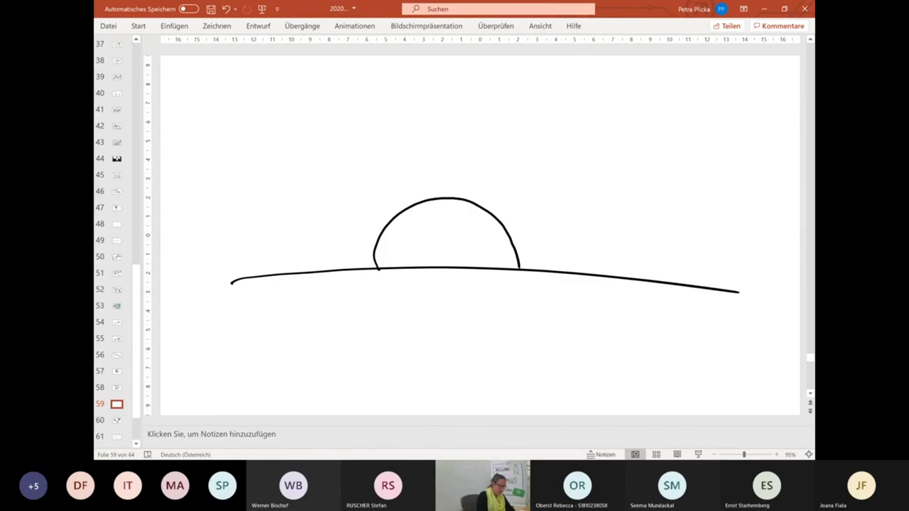
left_click_drag(369, 110, 383, 158)
left_click_drag(459, 94, 456, 128)
left_click_drag(548, 114, 535, 151)
left_click_drag(270, 202, 304, 207)
left_click_drag(565, 229, 609, 226)
Draw a flat-bottomed cloud on each side of the sun's rays and a small bird above the sun's right side
mouse_move(630, 157)
left_mouse_down()
mouse_move(666, 118)
mouse_move(713, 126)
mouse_move(733, 156)
mouse_move(671, 157)
mouse_move(733, 155)
left_mouse_up()
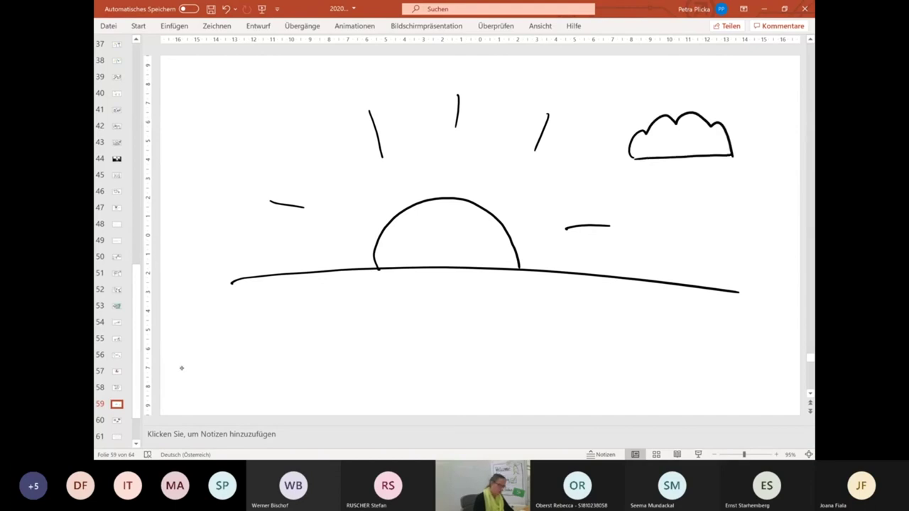
left_click_drag(547, 178, 572, 172)
left_click_drag(222, 146, 298, 148)
mouse_move(222, 146)
left_mouse_down()
mouse_move(227, 131)
mouse_move(268, 121)
mouse_move(308, 137)
mouse_move(302, 146)
left_mouse_up()
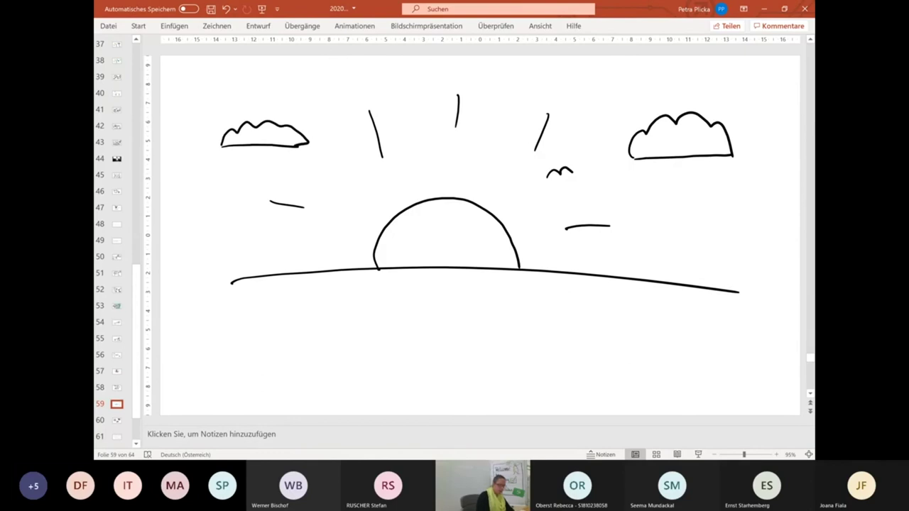
Draw a jagged shoreline with rising cliffs on both sides below the horizon, plus wave lines and short ground strokes in the foreground
mouse_move(177, 209)
left_mouse_down()
mouse_move(277, 324)
mouse_move(329, 360)
mouse_move(700, 347)
mouse_move(741, 282)
mouse_move(781, 125)
mouse_move(795, 121)
left_mouse_up()
left_click_drag(163, 192, 172, 198)
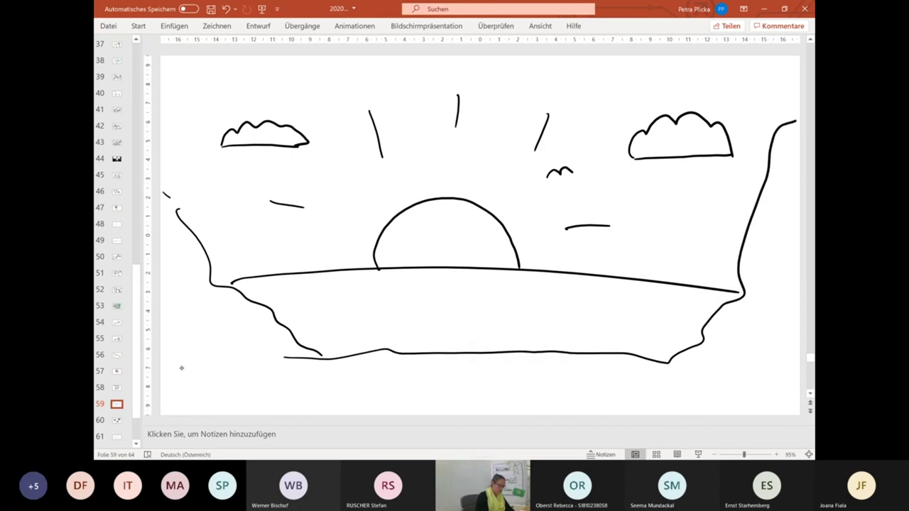
mouse_move(376, 371)
left_mouse_down()
mouse_move(422, 364)
mouse_move(469, 365)
mouse_move(456, 379)
mouse_move(503, 374)
left_mouse_up()
left_click_drag(371, 318, 429, 317)
left_click_drag(506, 310, 584, 310)
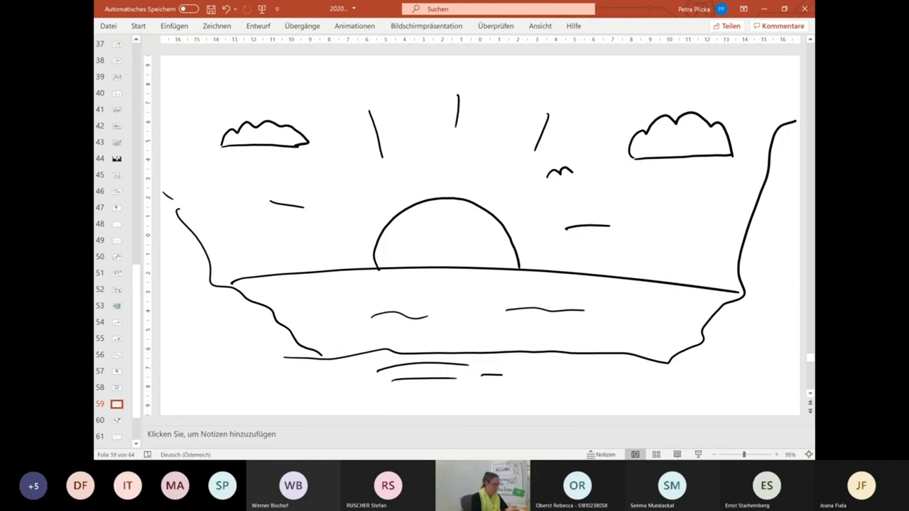
Set the highlighter to yellow with the thickest preset line width and colour in the half sun
left_click(216, 25)
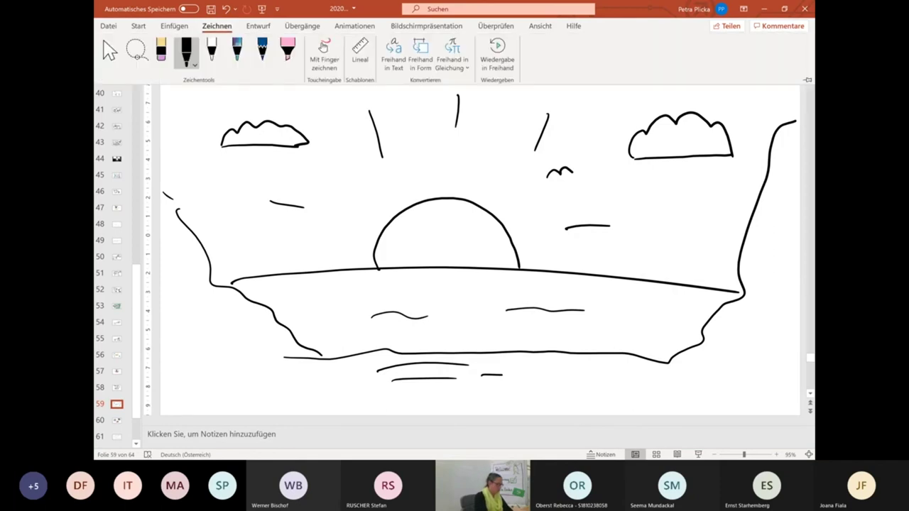
left_click(287, 52)
left_click(287, 51)
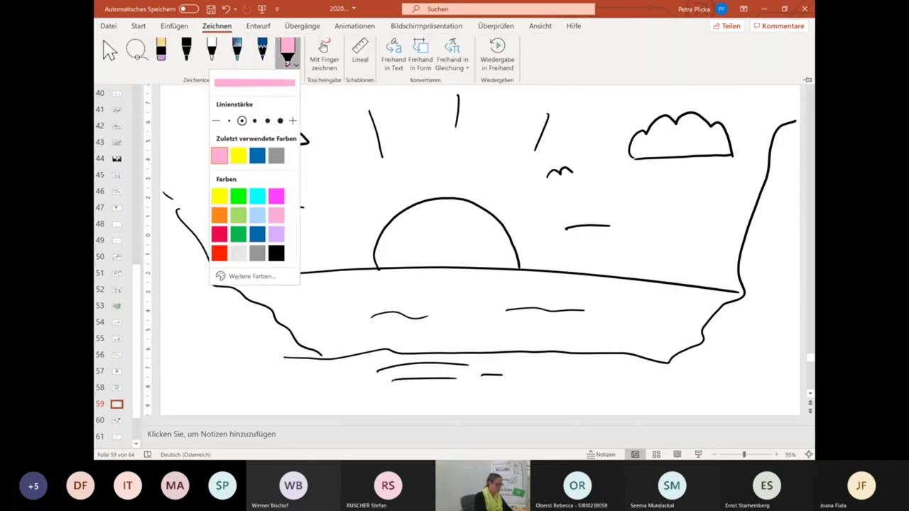
left_click(238, 155)
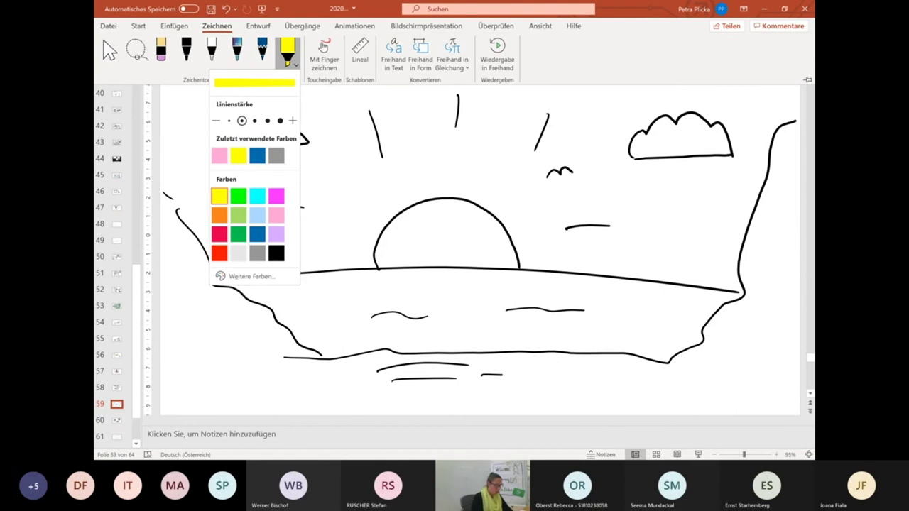
left_click(280, 120)
mouse_move(469, 207)
left_mouse_down()
mouse_move(390, 235)
mouse_move(471, 261)
mouse_move(452, 220)
mouse_move(420, 238)
mouse_move(390, 226)
mouse_move(384, 264)
mouse_move(506, 234)
mouse_move(483, 208)
left_mouse_up()
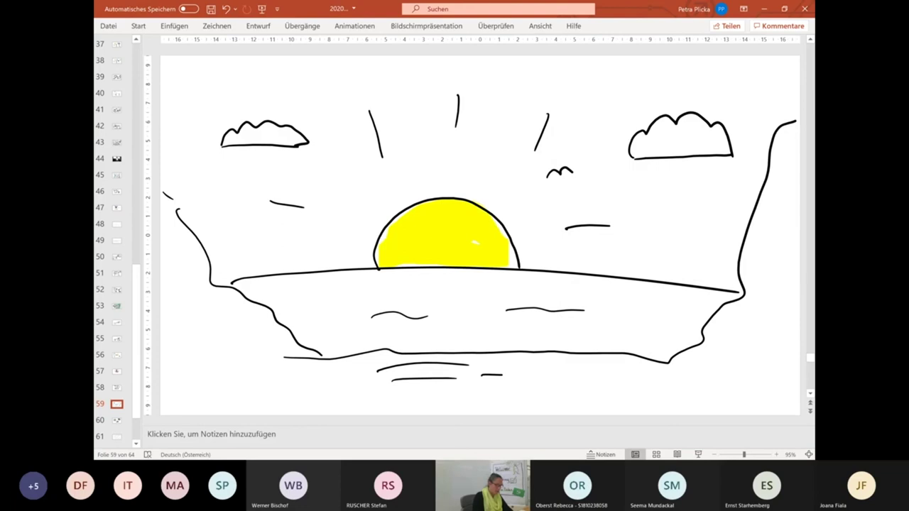
Mark all five sun rays with the yellow highlighter
left_click_drag(572, 235, 622, 223)
left_click_drag(540, 158, 547, 106)
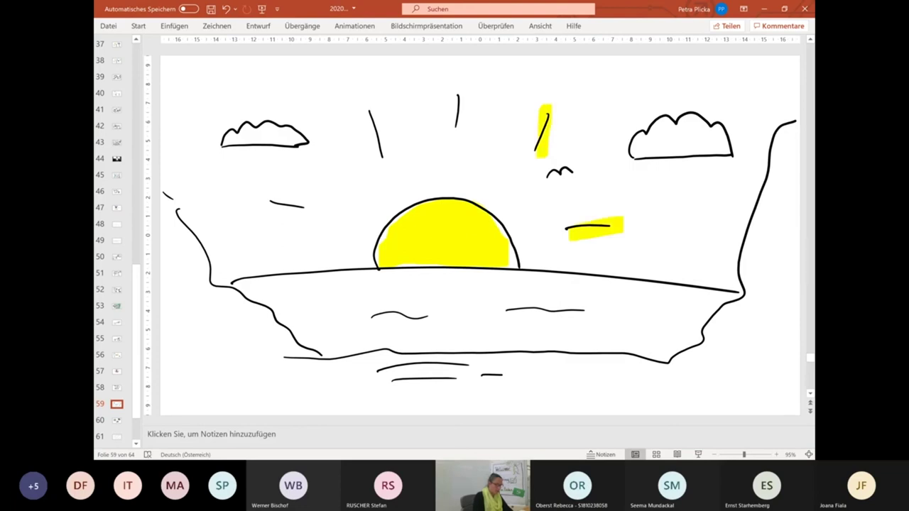
left_click_drag(370, 110, 386, 163)
left_click_drag(457, 88, 456, 139)
left_click_drag(266, 202, 319, 215)
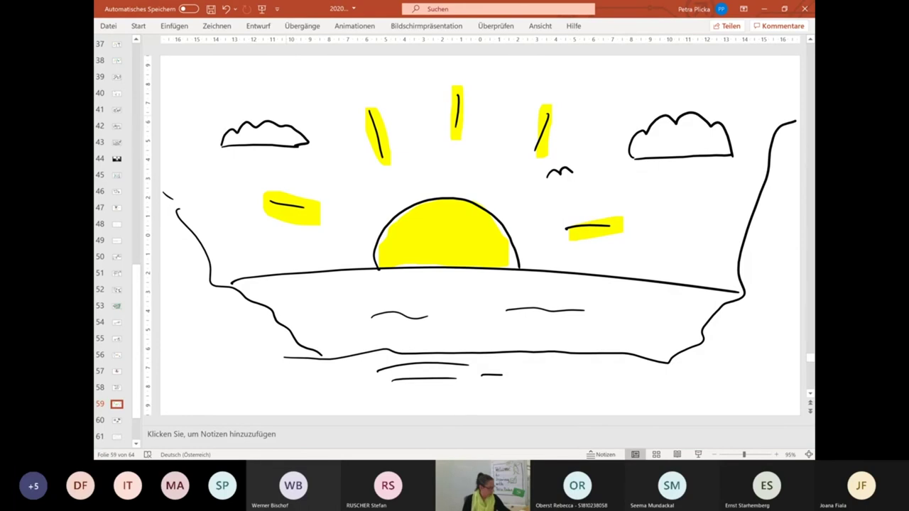
Insert a new blank slide after the sunset drawing and draw a large oval pizza with a rim and a wedge-shaped cut in black
left_click(172, 395)
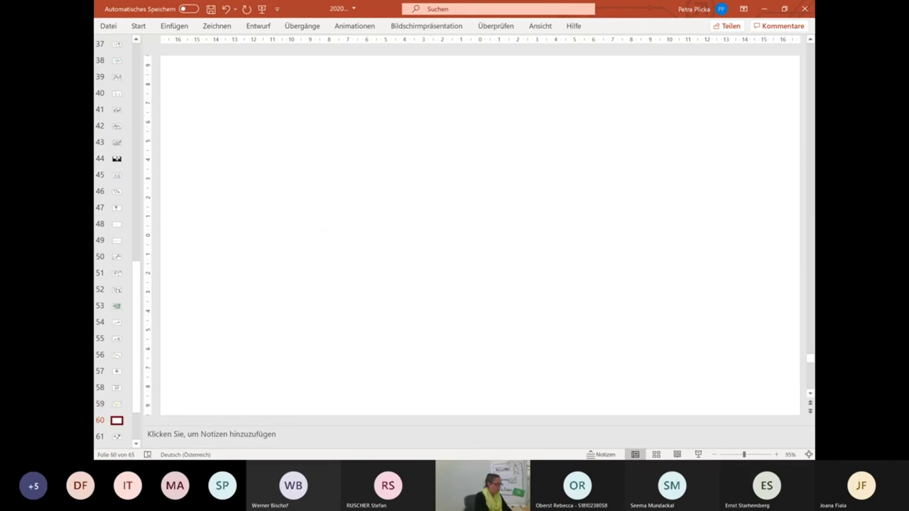
left_click(217, 25)
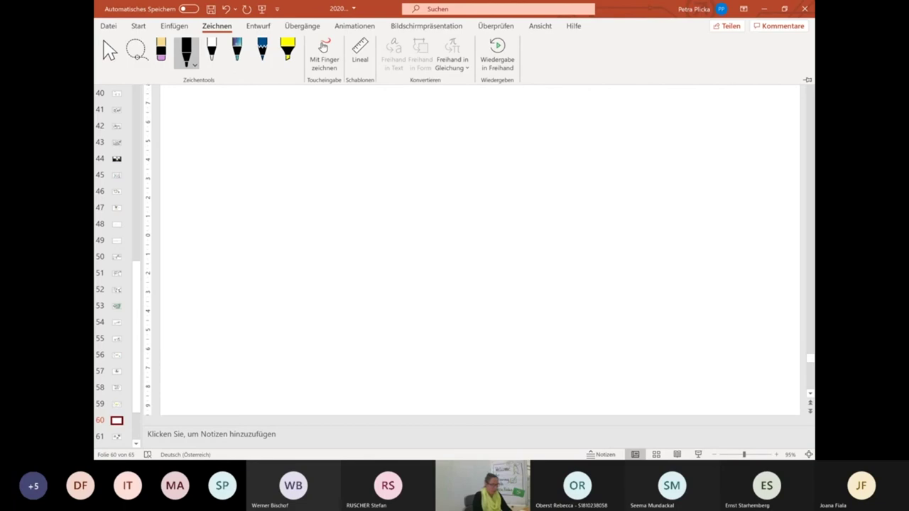
mouse_move(602, 169)
left_mouse_down()
mouse_move(516, 156)
mouse_move(219, 265)
mouse_move(444, 315)
mouse_move(719, 248)
mouse_move(635, 159)
mouse_move(474, 163)
left_mouse_up()
mouse_move(534, 159)
left_mouse_down()
mouse_move(437, 250)
mouse_move(625, 163)
left_mouse_up()
Draw curved topping shapes inside the pizza, mainly on its left half, with a rounded piece near the upper rim
mouse_move(432, 175)
left_mouse_down()
mouse_move(395, 201)
mouse_move(431, 172)
left_mouse_up()
mouse_move(340, 194)
left_mouse_down()
mouse_move(299, 217)
mouse_move(343, 232)
mouse_move(360, 216)
left_mouse_up()
mouse_move(341, 265)
left_mouse_down()
mouse_move(354, 279)
mouse_move(373, 270)
left_mouse_up()
left_click_drag(476, 279, 512, 282)
mouse_move(332, 233)
left_mouse_down()
mouse_move(374, 235)
mouse_move(388, 257)
left_mouse_up()
left_click_drag(437, 213, 425, 223)
Draw a small separate pizza slice with a crust, toppings and a thick edge above the pizza's right side
left_click_drag(623, 77, 592, 132)
mouse_move(621, 75)
left_mouse_down()
mouse_move(693, 88)
mouse_move(594, 134)
mouse_move(664, 90)
left_mouse_up()
mouse_move(632, 94)
left_mouse_down()
mouse_move(625, 101)
mouse_move(636, 103)
left_mouse_up()
left_click_drag(613, 116, 609, 122)
left_click_drag(668, 96, 598, 133)
Fill out the pizza with further small curls and squiggles as toppings on both halves
left_click_drag(472, 171, 476, 175)
mouse_move(490, 178)
left_mouse_down()
mouse_move(399, 159)
mouse_move(341, 169)
mouse_move(255, 241)
mouse_move(320, 295)
mouse_move(612, 299)
mouse_move(633, 197)
mouse_move(573, 192)
left_mouse_up()
mouse_move(583, 238)
left_mouse_down()
mouse_move(549, 251)
mouse_move(524, 250)
left_mouse_up()
left_click_drag(496, 280, 537, 280)
left_click_drag(622, 245, 600, 259)
mouse_move(625, 218)
left_mouse_down()
mouse_move(636, 226)
mouse_move(625, 235)
left_mouse_up()
left_click_drag(591, 234, 577, 243)
left_click_drag(530, 260, 488, 267)
left_click_drag(447, 275, 449, 273)
left_click_drag(380, 243, 389, 221)
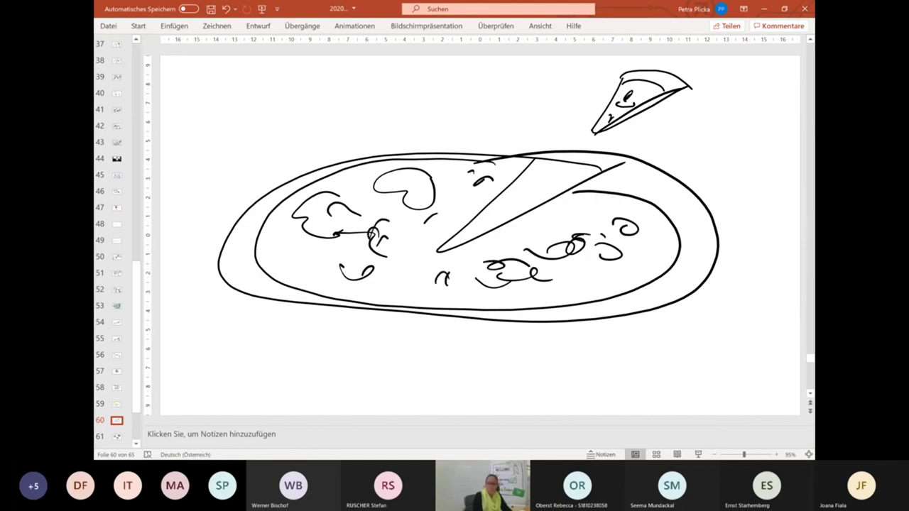
left_click_drag(343, 245, 331, 233)
mouse_move(362, 238)
left_mouse_down()
mouse_move(373, 229)
mouse_move(342, 238)
left_mouse_up()
mouse_move(376, 268)
left_mouse_down()
mouse_move(382, 262)
mouse_move(321, 267)
mouse_move(334, 274)
left_mouse_up()
mouse_move(454, 277)
left_mouse_down()
mouse_move(463, 283)
mouse_move(466, 271)
left_mouse_up()
mouse_move(577, 249)
left_mouse_down()
mouse_move(568, 262)
mouse_move(580, 239)
left_mouse_up()
left_click_drag(617, 249, 601, 270)
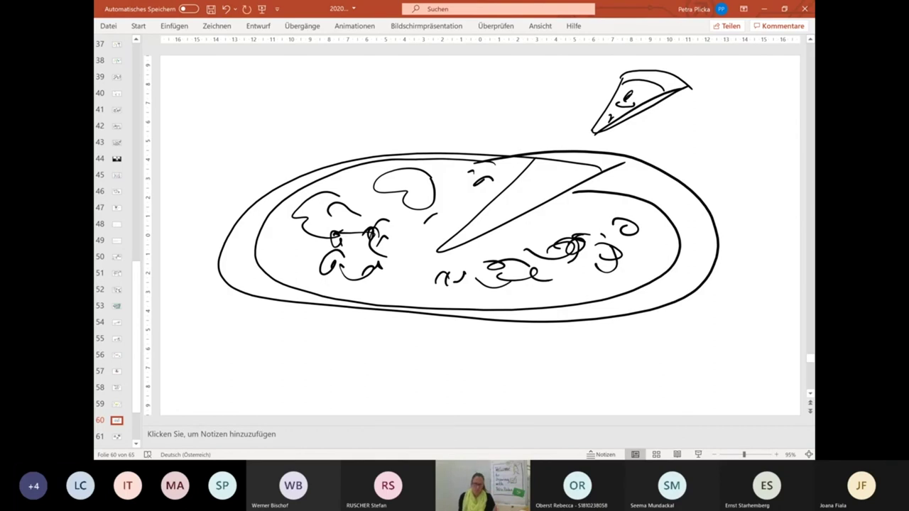
Advance past the slide with the pen-device photos to slide 62 with the hand-drawn speech bubbles
key("Down")
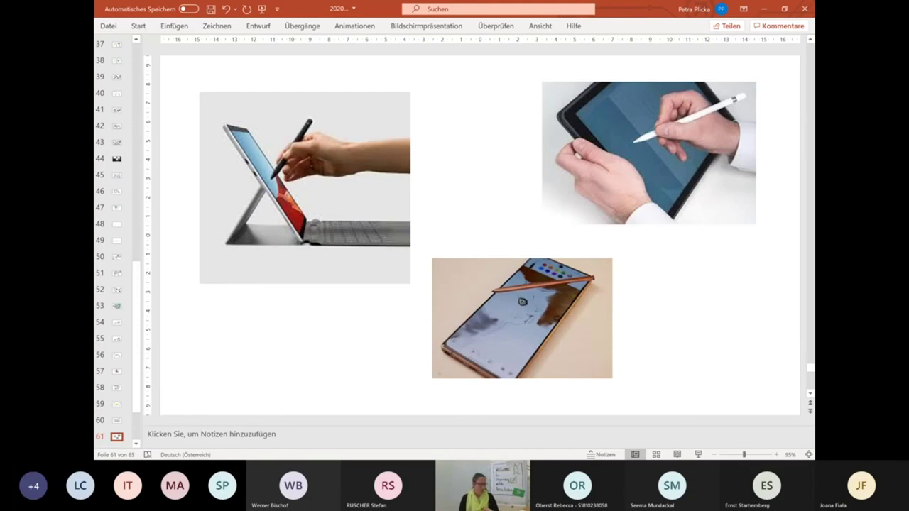
key("Page_Down")
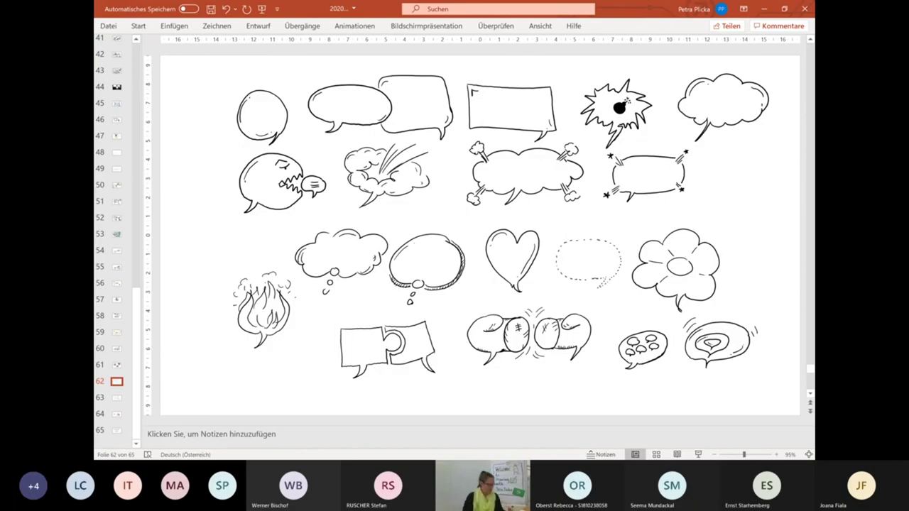
Open the pictogram library to view its icons and categories, and close it without inserting anything
left_click(171, 29)
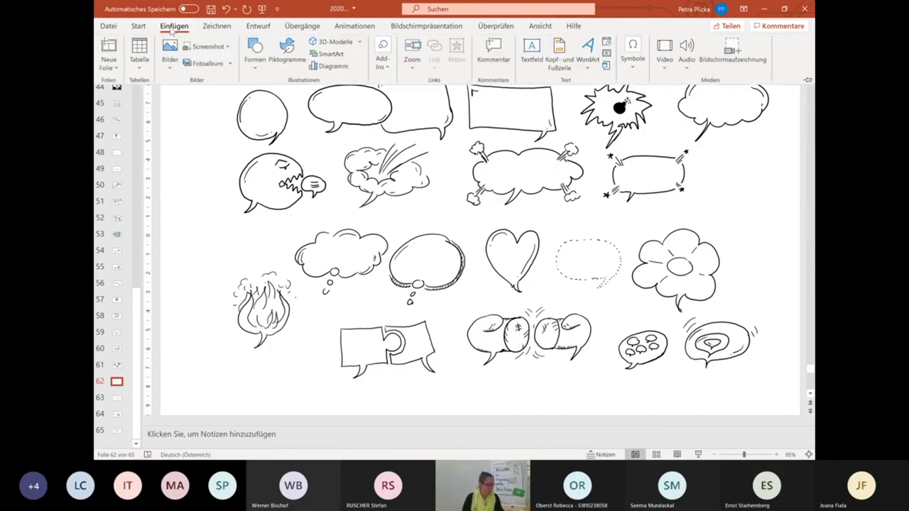
left_click(292, 64)
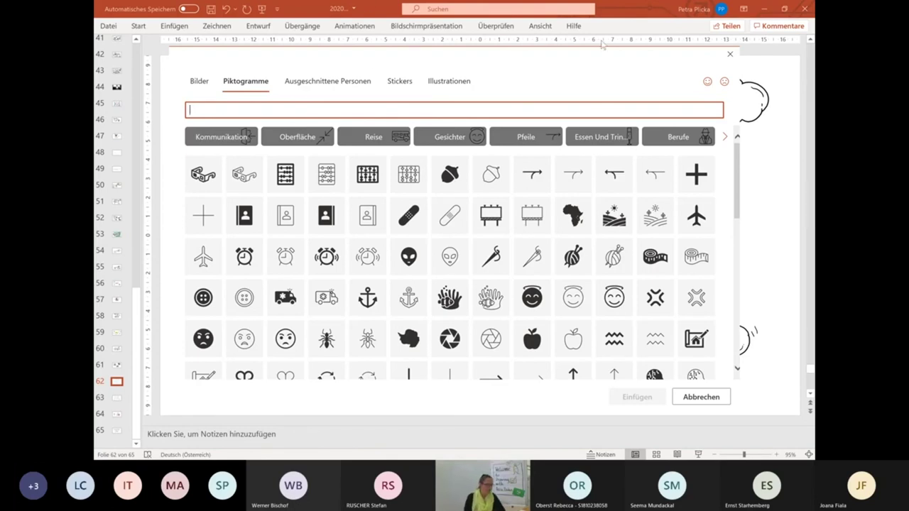
left_click(730, 54)
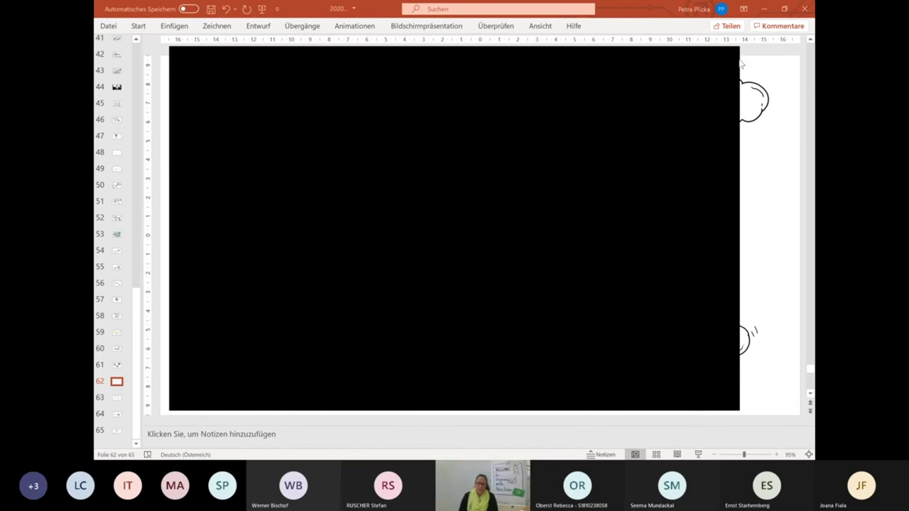